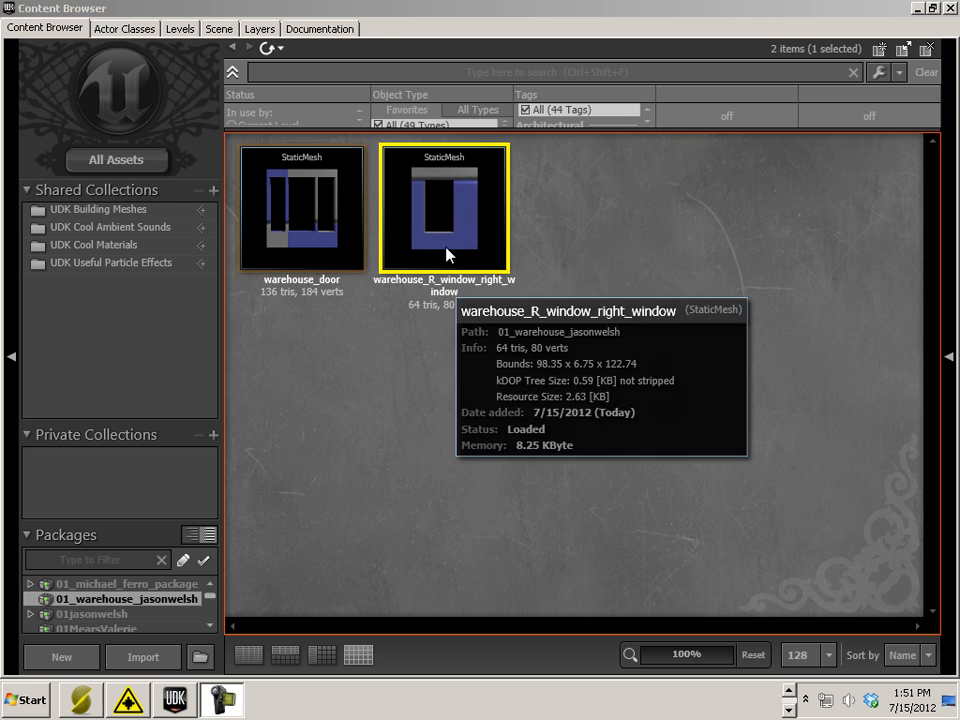
# - Leave the UDK Content Browser and switch to Autodesk Maya with the jasonwelsh_ware.mb scene
pyautogui.doubleClick(360, 15)
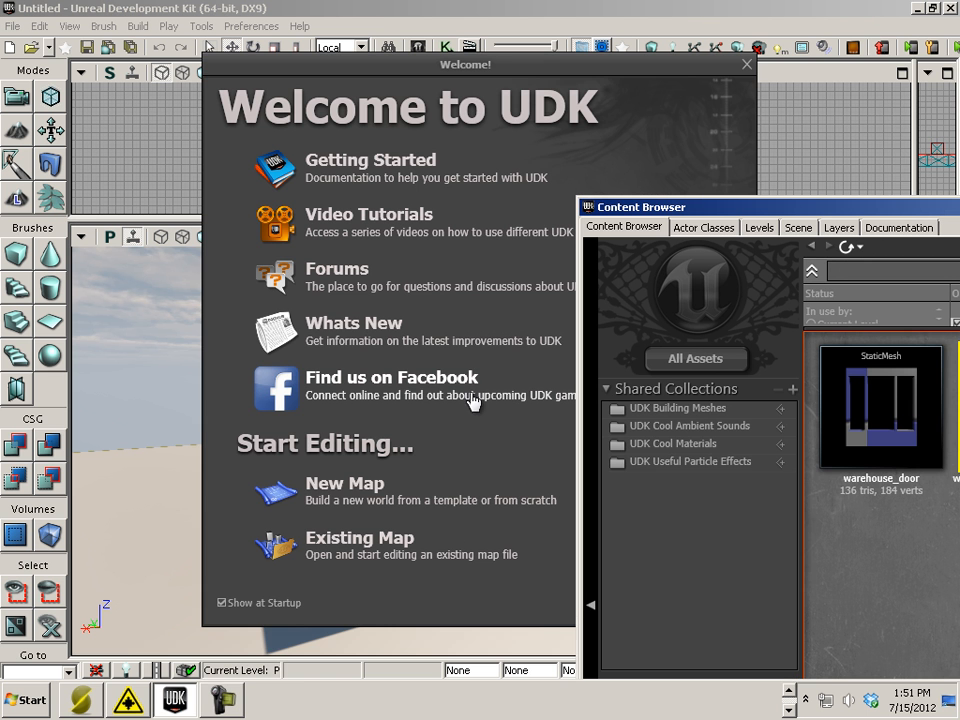
pyautogui.moveTo(685, 208); pyautogui.dragTo(291, 72)
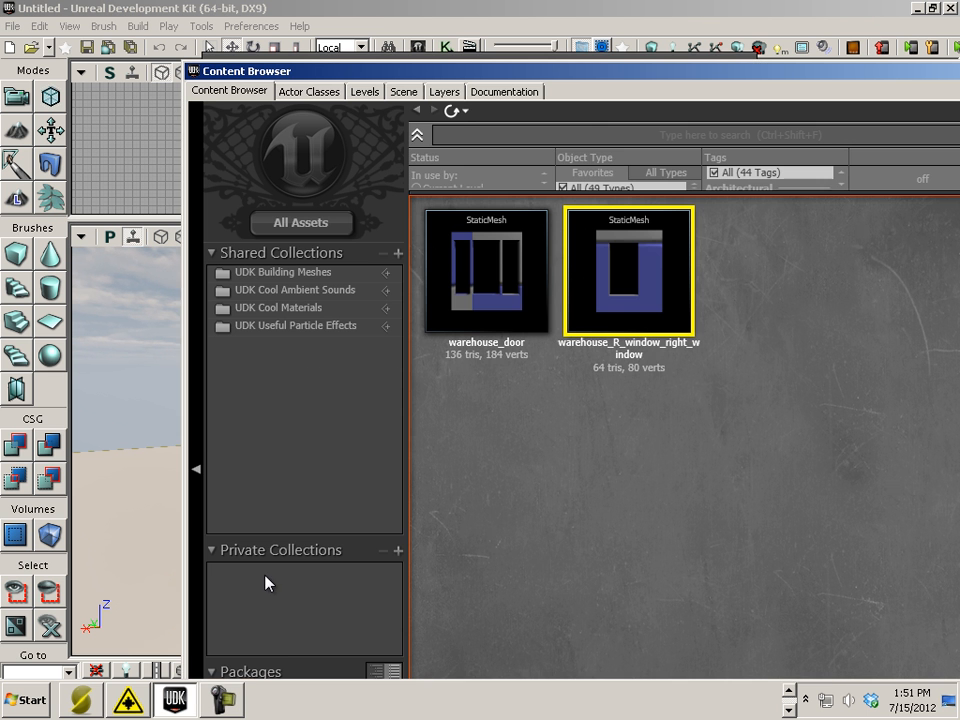
pyautogui.doubleClick(537, 79)
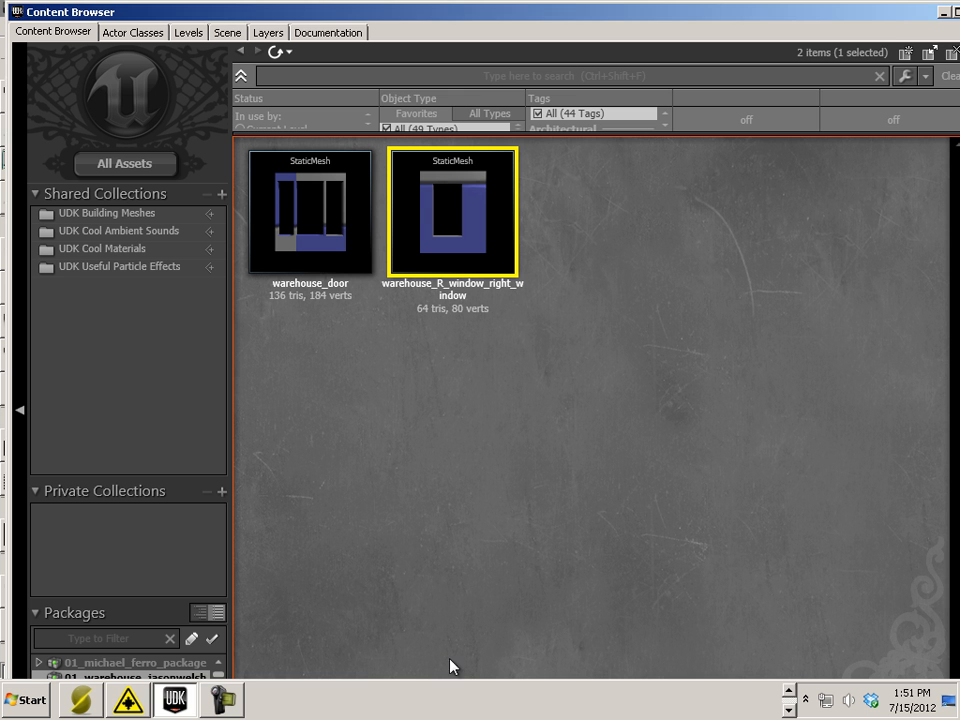
pyautogui.click(788, 708)
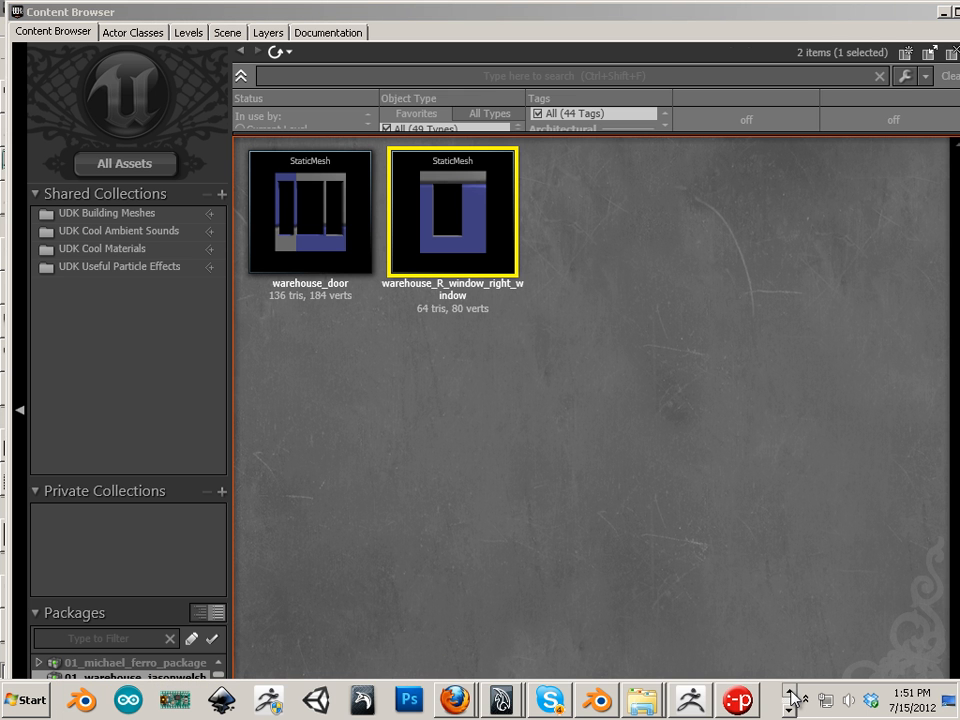
pyautogui.click(500, 699)
pyautogui.click(500, 661)
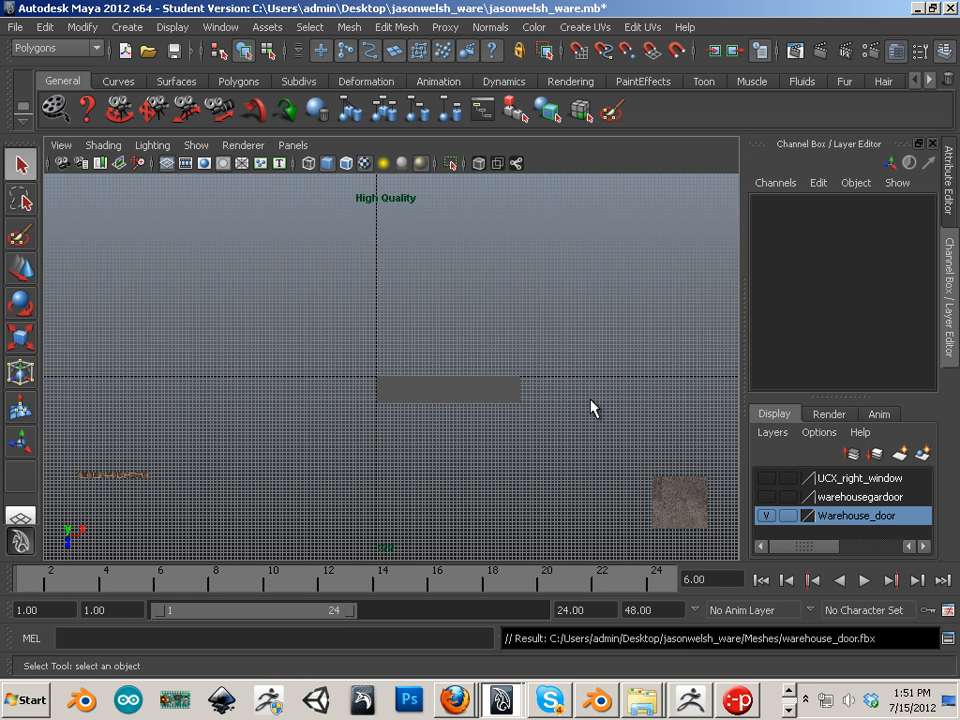
# - Examine the warehouse door and its collision boxes in the perspective view
pyautogui.press('space')
pyautogui.press('space')
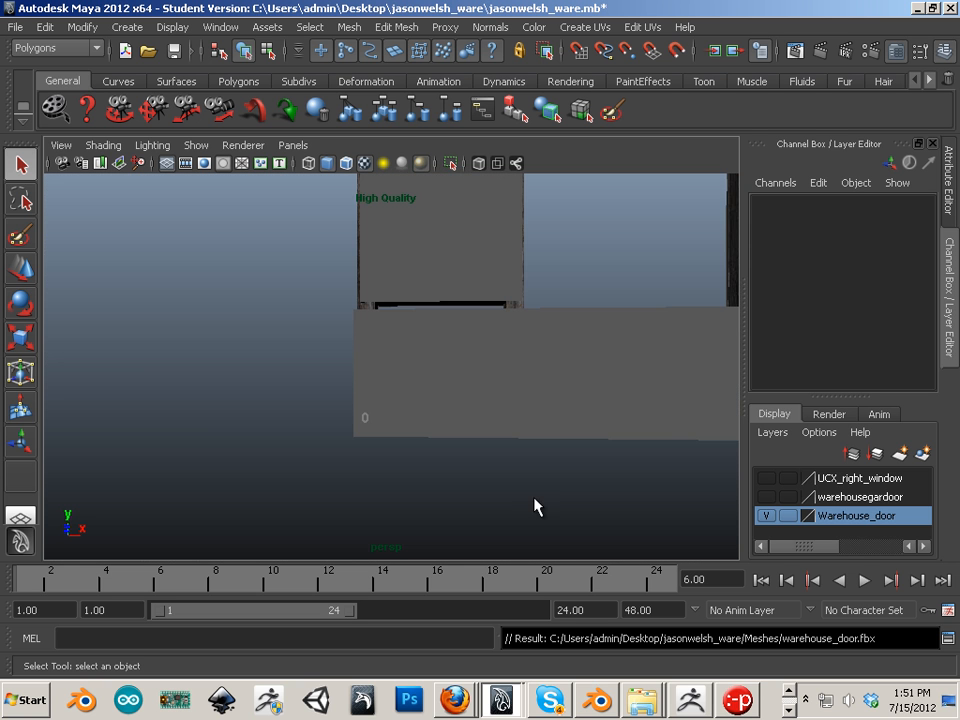
pyautogui.keyDown('alt'); pyautogui.moveTo(548, 490); pyautogui.dragTo(474, 538, button='middle'); pyautogui.keyUp('alt')
pyautogui.scroll(-5, 474, 538)
pyautogui.keyDown('alt'); pyautogui.moveTo(395, 420); pyautogui.dragTo(367, 465); pyautogui.keyUp('alt')
pyautogui.scroll(-5, 378, 425)
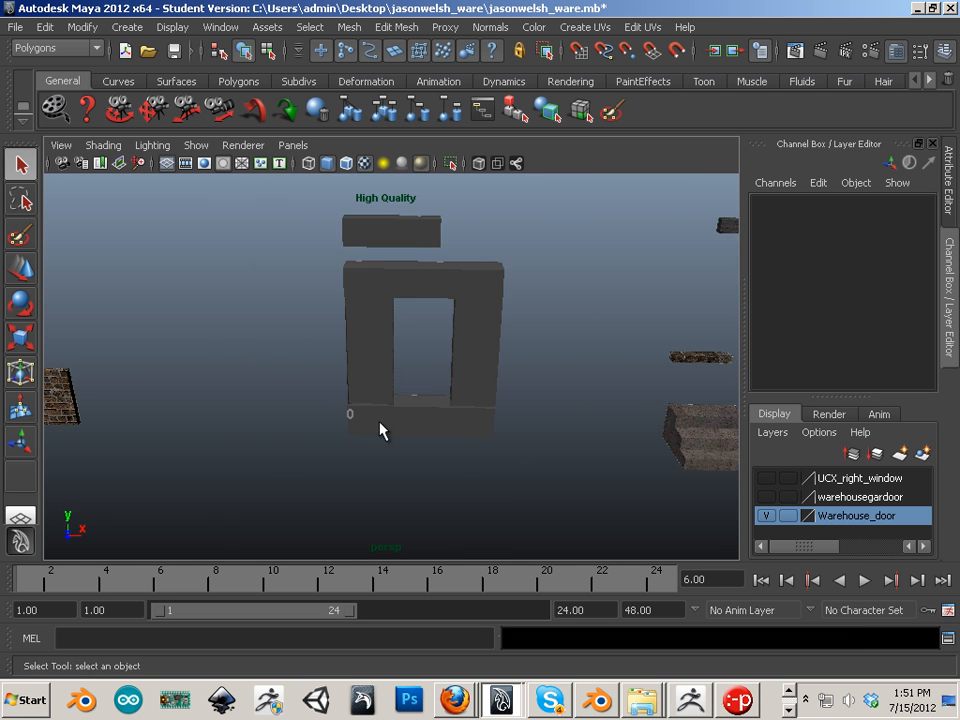
pyautogui.keyDown('alt'); pyautogui.moveTo(448, 438); pyautogui.dragTo(414, 461, button='middle'); pyautogui.keyUp('alt')
pyautogui.keyDown('alt'); pyautogui.moveTo(417, 467); pyautogui.dragTo(485, 450); pyautogui.keyUp('alt')
pyautogui.click(461, 289)
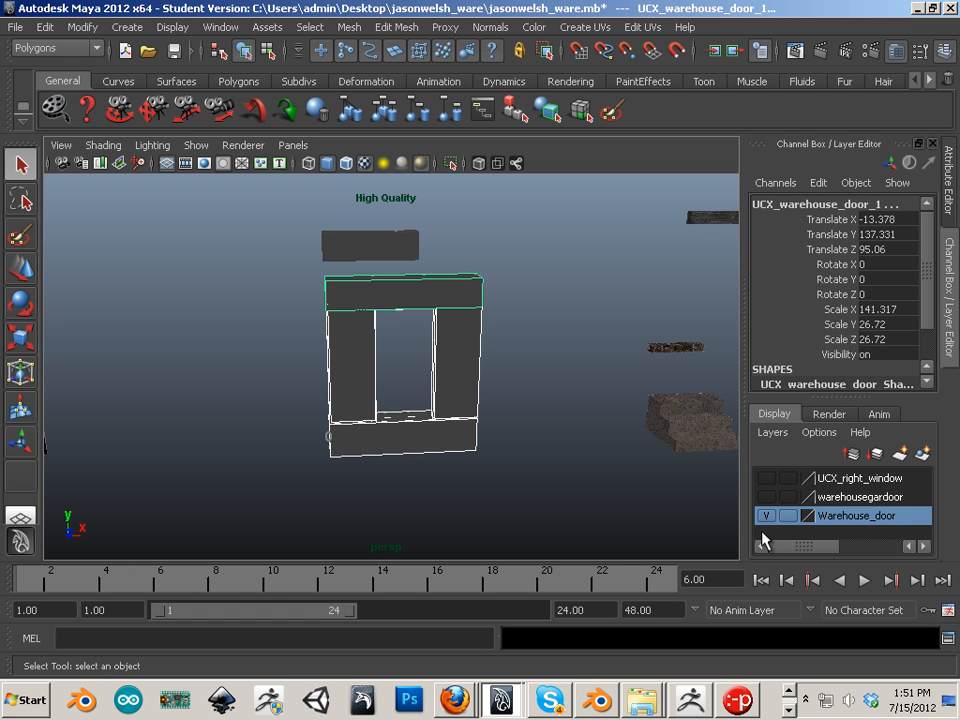
pyautogui.click(529, 350)
pyautogui.moveTo(368, 437); pyautogui.dragTo(349, 453)
# - Toggle the UCX_right_window layer's visibility to compare its meshes with the warehouse door
pyautogui.click(840, 480)
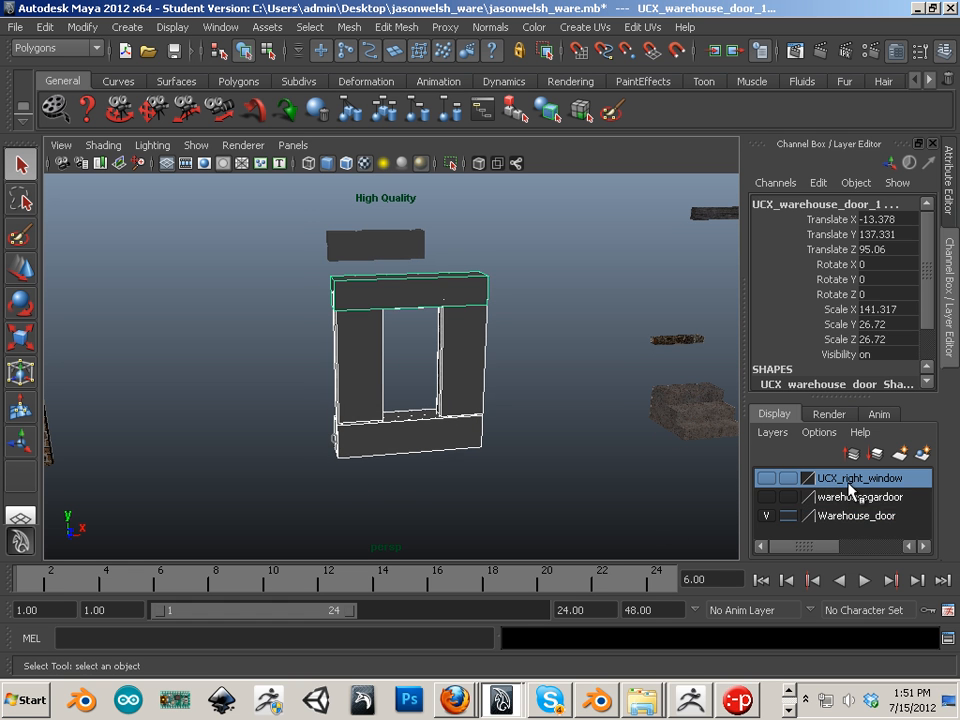
pyautogui.rightClick(828, 486)
pyautogui.click(858, 508)
pyautogui.click(766, 480)
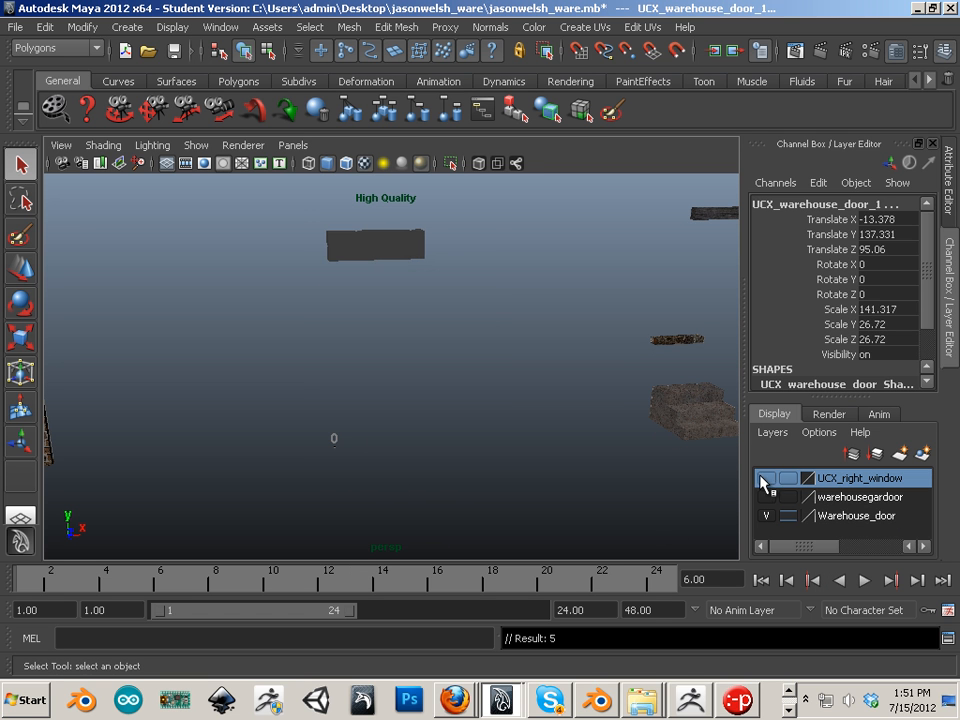
pyautogui.click(766, 480)
pyautogui.click(766, 480)
pyautogui.click(766, 480)
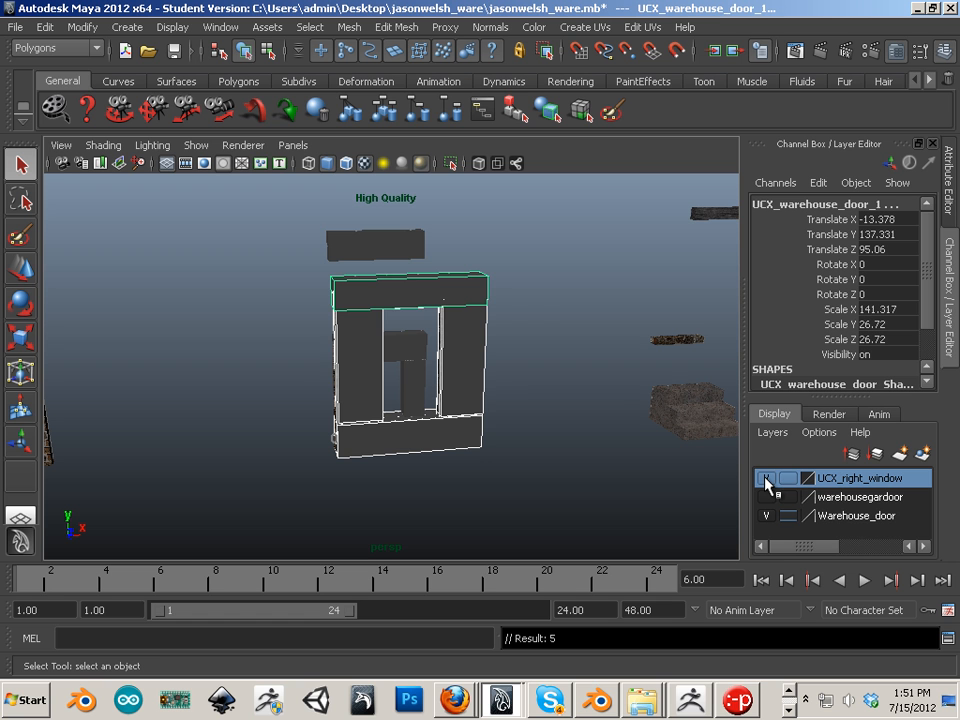
pyautogui.click(766, 480)
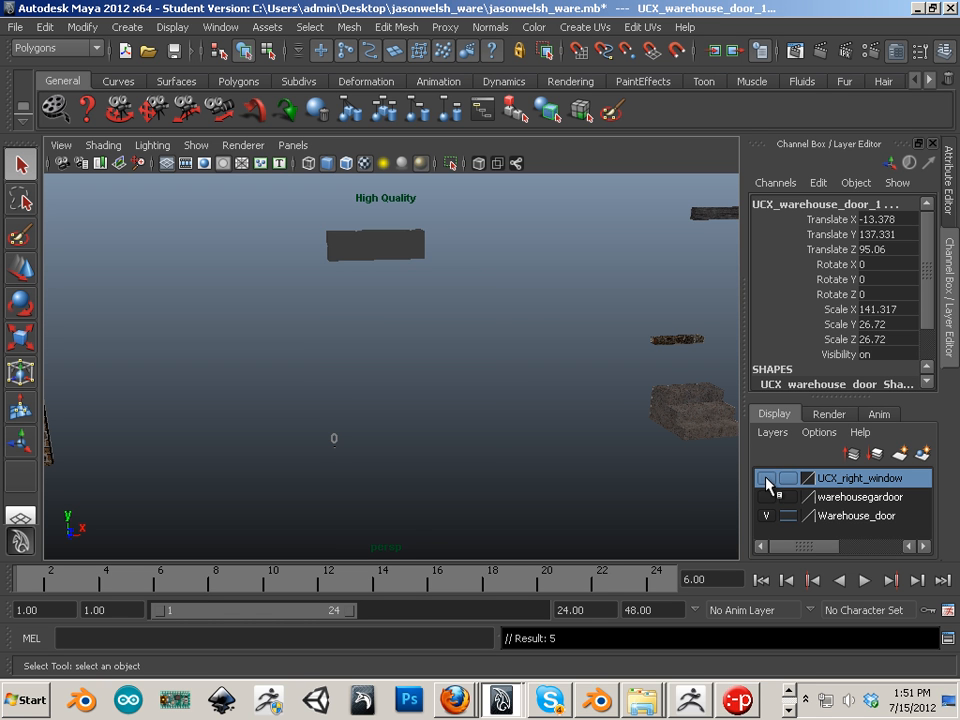
pyautogui.click(766, 480)
# - Hide the Warehouse_door and UCX_right_window layers and show the warehousegardoor layer
pyautogui.click(852, 516)
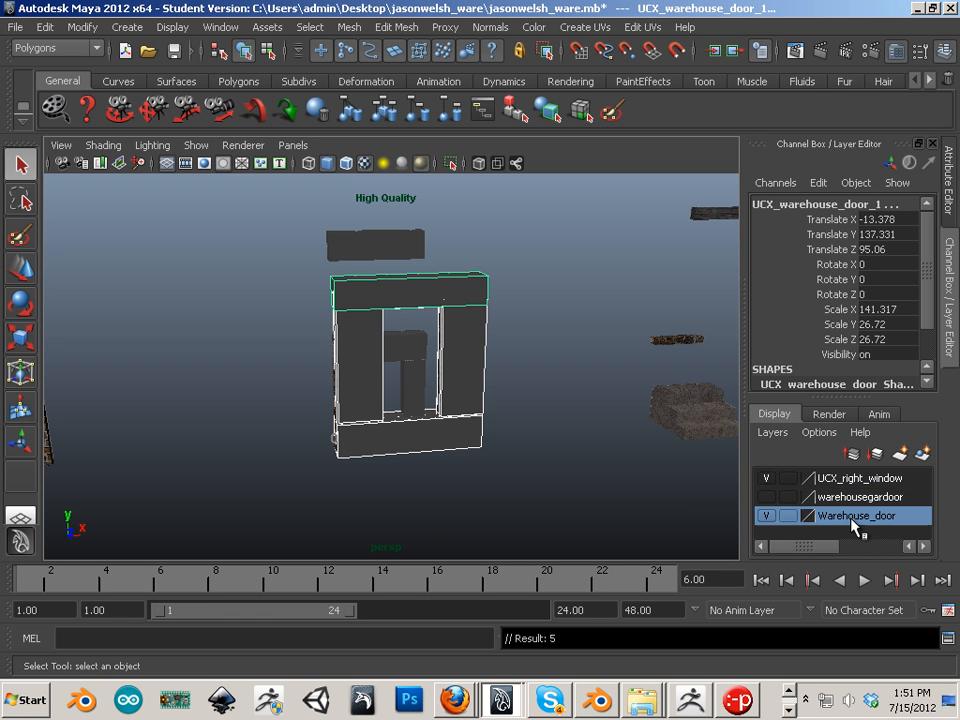
pyautogui.rightClick(853, 517)
pyautogui.click(861, 346)
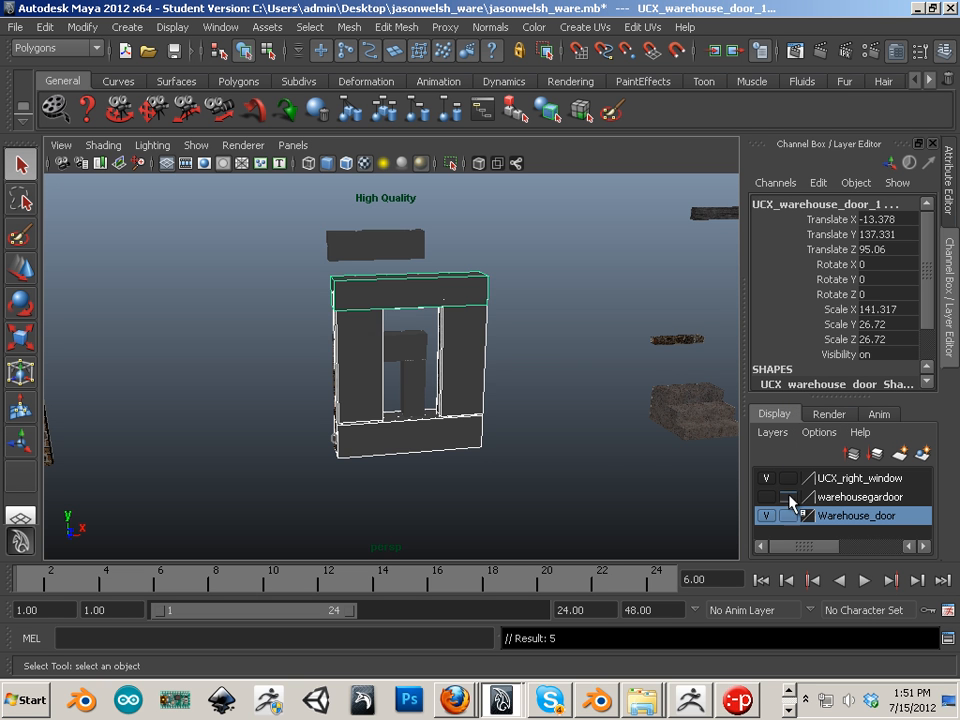
pyautogui.click(767, 516)
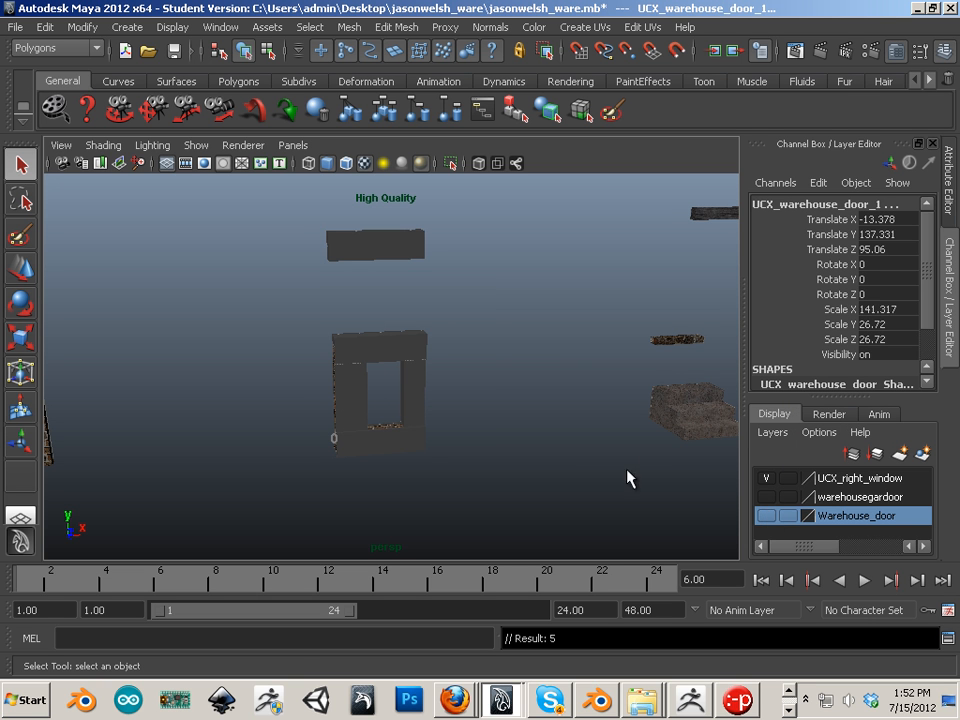
pyautogui.click(766, 478)
pyautogui.click(766, 497)
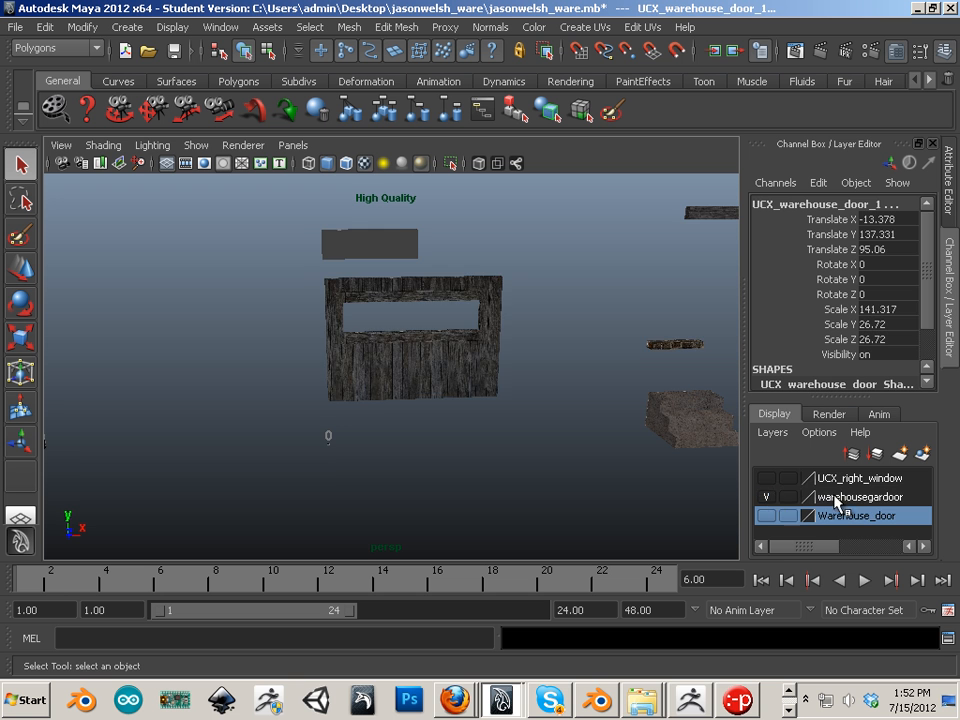
# - Select the wooden garage door and move it forward along Z to about 133.26
pyautogui.click(850, 497)
pyautogui.click(461, 388)
pyautogui.keyDown('alt'); pyautogui.moveTo(461, 388); pyautogui.dragTo(220, 333); pyautogui.keyUp('alt')
pyautogui.click(22, 270)
pyautogui.keyDown('alt'); pyautogui.moveTo(414, 401); pyautogui.dragTo(400, 430); pyautogui.keyUp('alt')
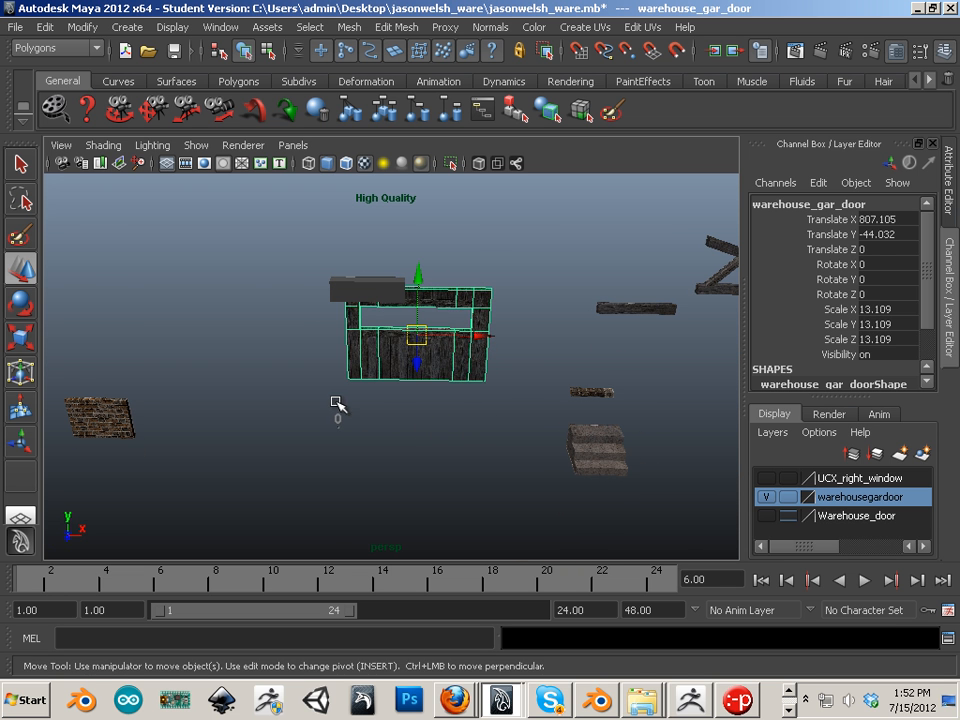
pyautogui.moveTo(410, 377); pyautogui.dragTo(422, 414)
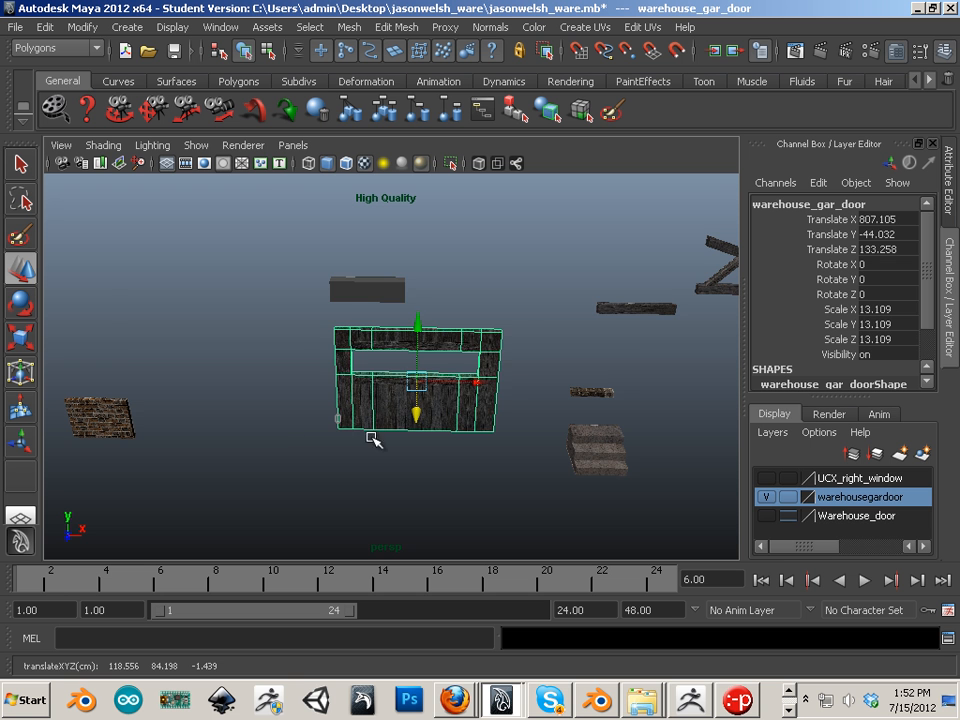
# - Shift the garage door in the top view to about X 806.39, Z 129.69, placing its front corner near the origin
pyautogui.press('space')
pyautogui.press('space')
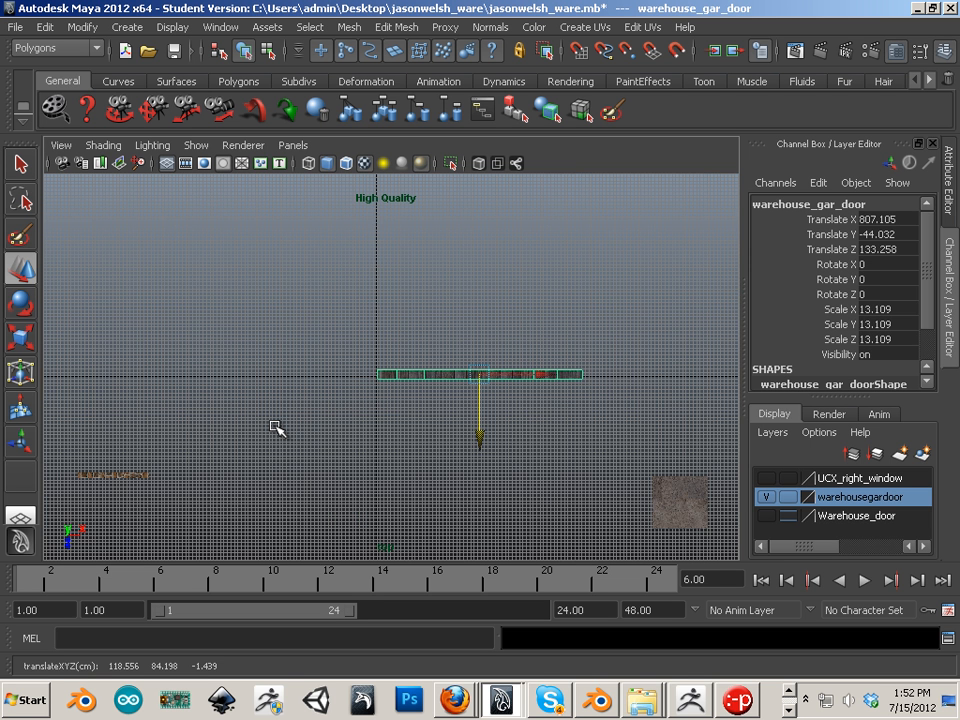
pyautogui.scroll(5, 277, 428)
pyautogui.keyDown('alt'); pyautogui.moveTo(427, 464); pyautogui.dragTo(257, 389, button='middle'); pyautogui.keyUp('alt')
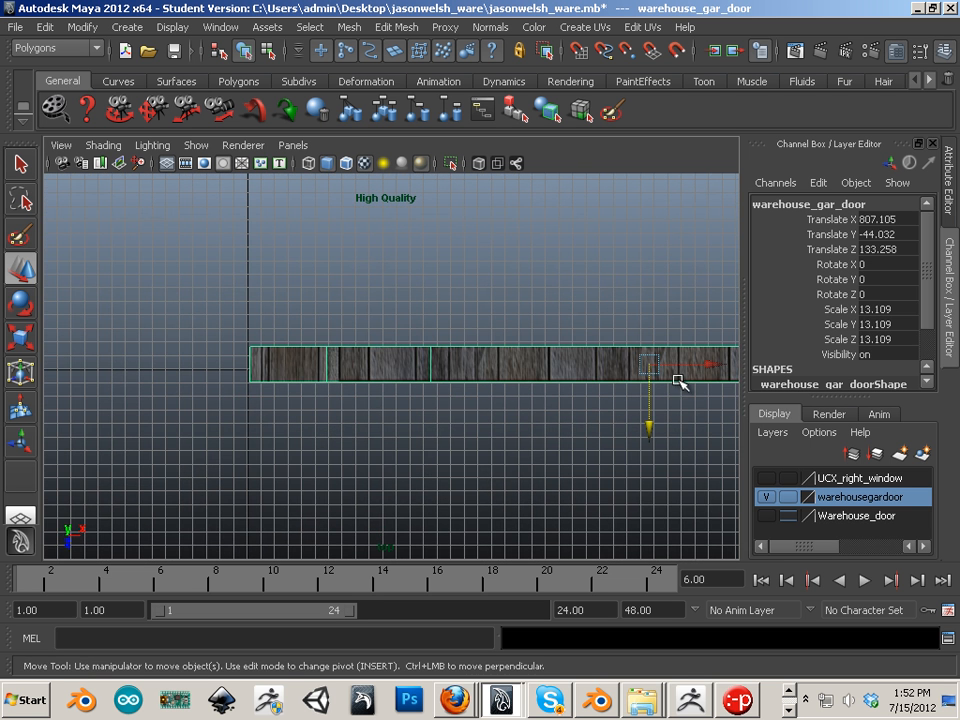
pyautogui.moveTo(648, 366)
pyautogui.mouseDown()
pyautogui.moveTo(651, 343)
pyautogui.moveTo(648, 351)
pyautogui.mouseUp()
pyautogui.scroll(-2, 506, 439)
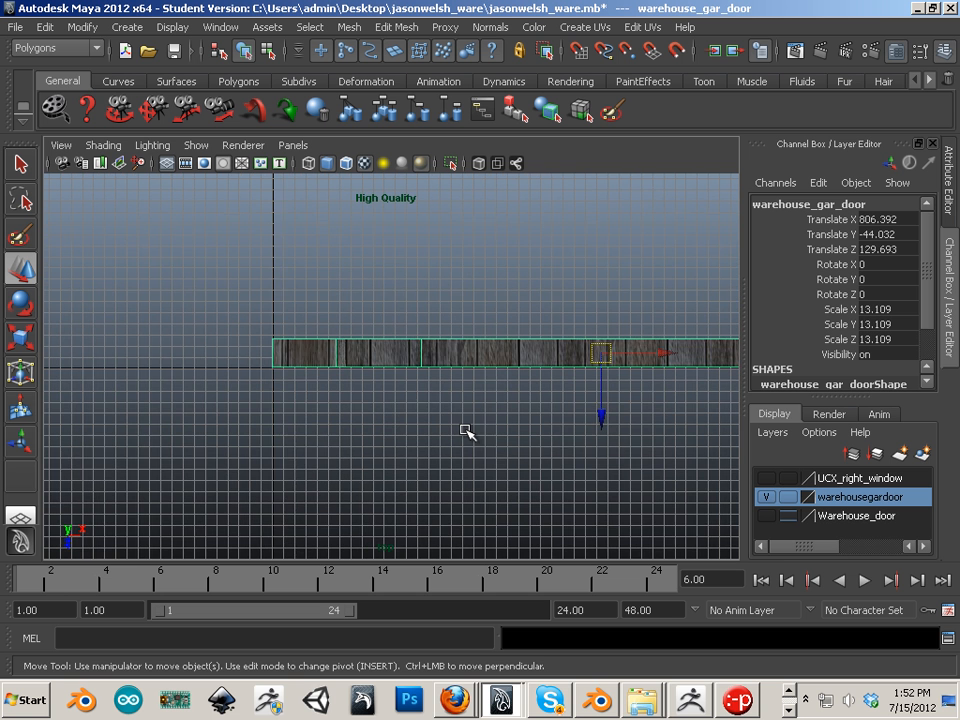
# - Nudge the garage door along X to about 807.56 in the front view, aligning its side edge with the vertical axis
pyautogui.press('space')
pyautogui.press('space')
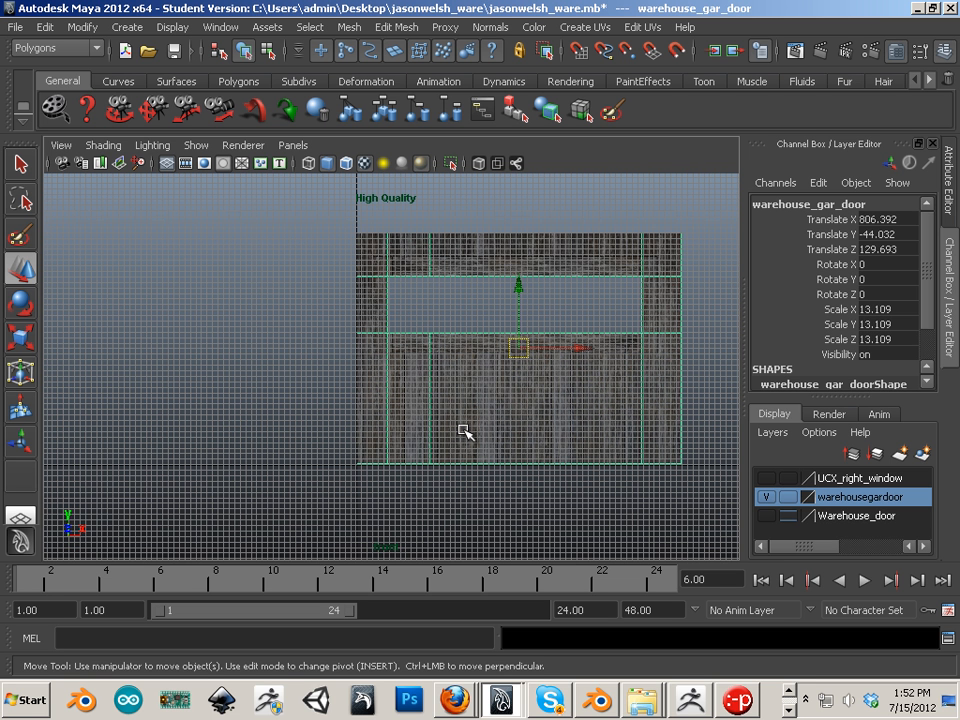
pyautogui.moveTo(583, 350); pyautogui.dragTo(583, 349)
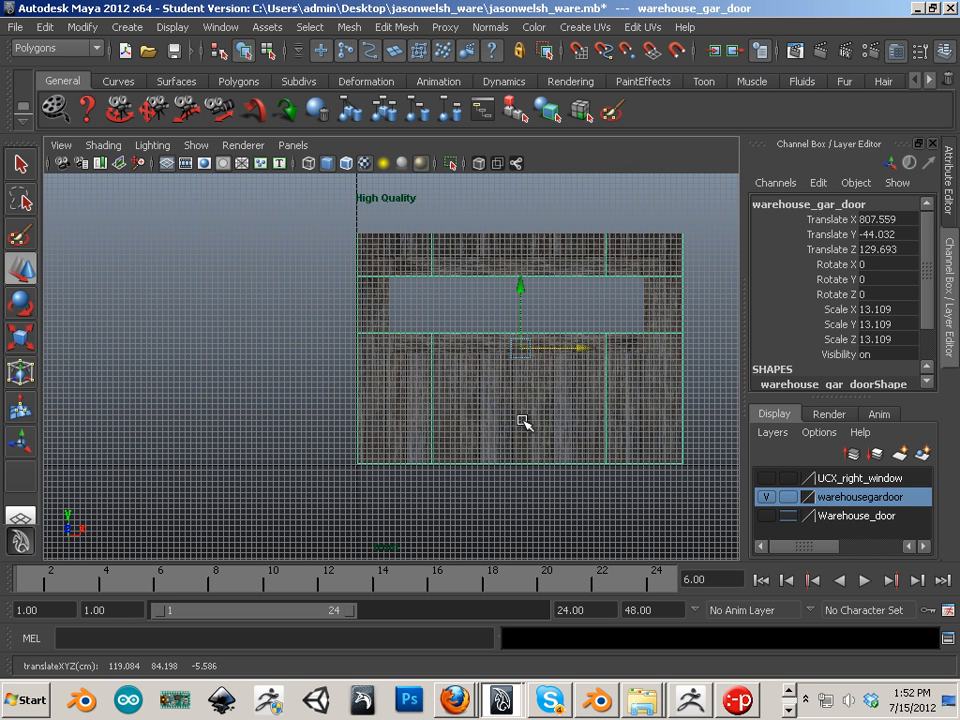
pyautogui.keyDown('alt'); pyautogui.moveTo(501, 458); pyautogui.dragTo(490, 407, button='middle'); pyautogui.keyUp('alt')
pyautogui.keyDown('alt'); pyautogui.moveTo(490, 407); pyautogui.dragTo(540, 425, button='right'); pyautogui.keyUp('alt')
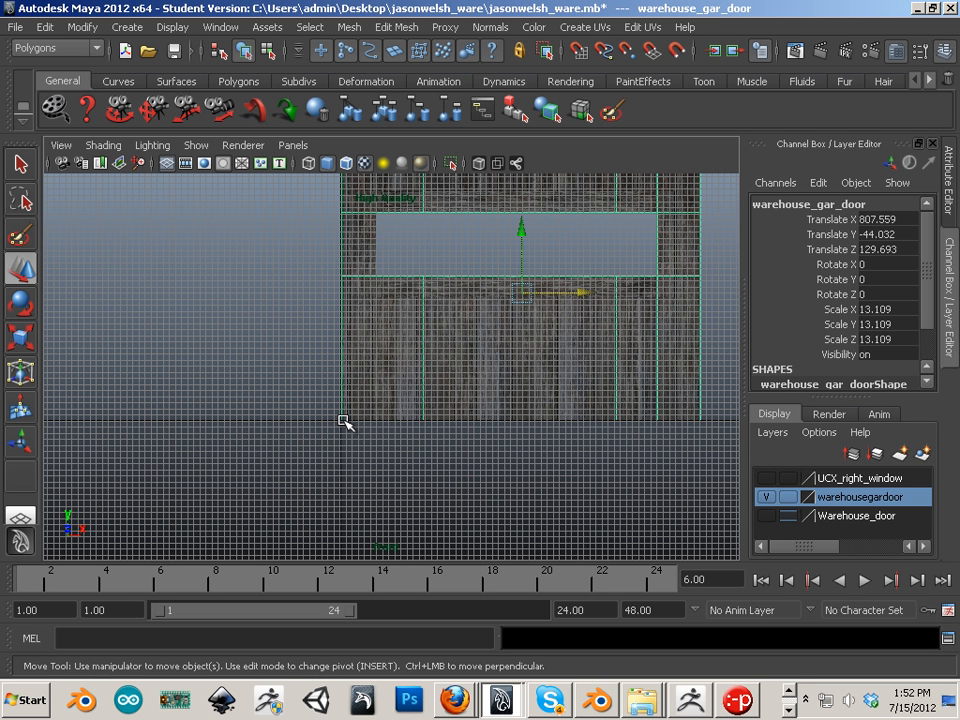
# - Move the garage door in the top view to about X 806.69, Z 138.92, placing its back corner near the origin
pyautogui.press('space')
pyautogui.press('space')
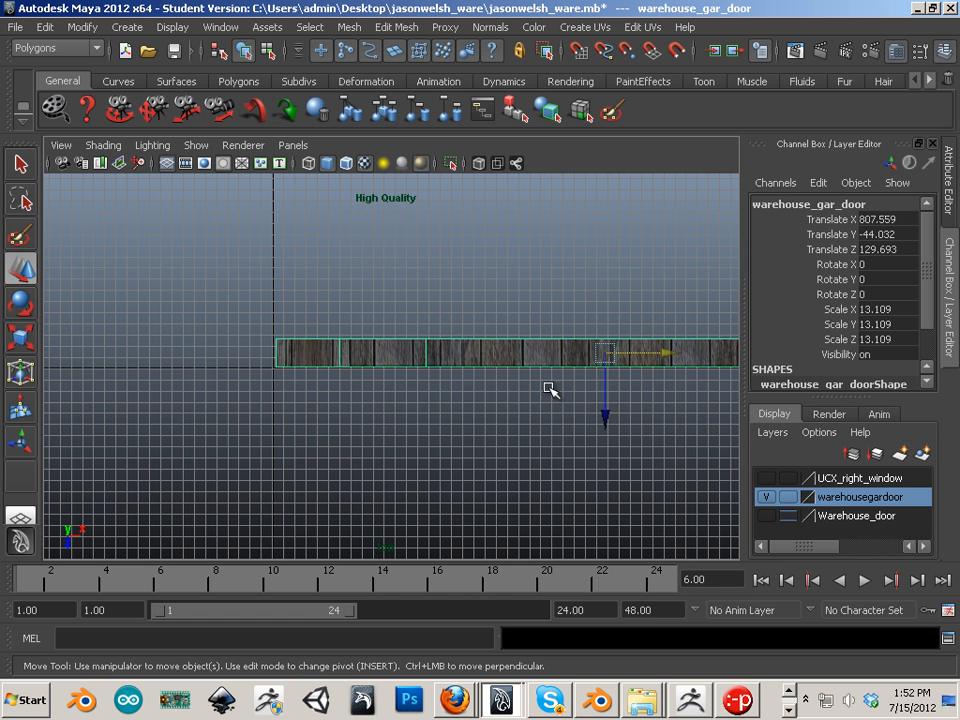
pyautogui.moveTo(604, 385); pyautogui.dragTo(602, 420)
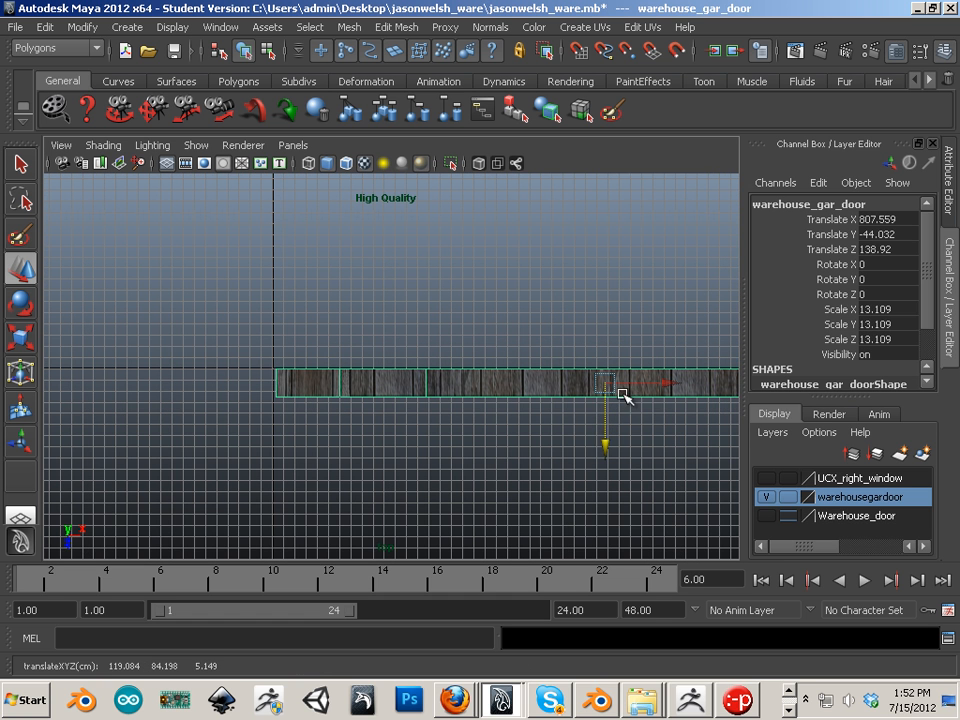
pyautogui.click(650, 389)
pyautogui.click(485, 382)
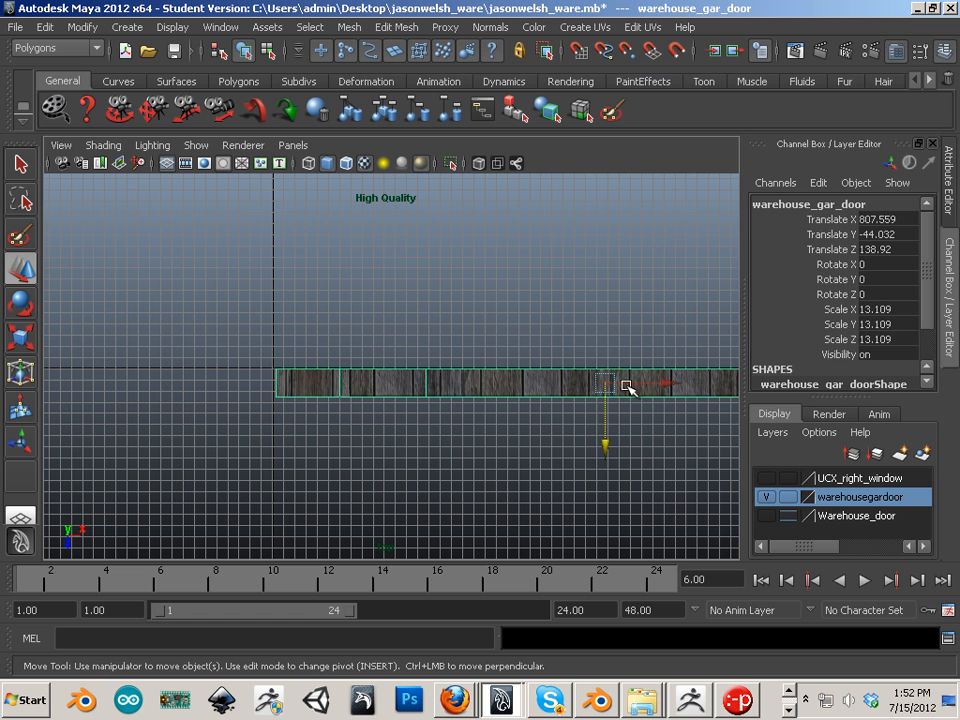
pyautogui.click(628, 386)
pyautogui.click(658, 386)
pyautogui.moveTo(667, 384); pyautogui.dragTo(653, 386)
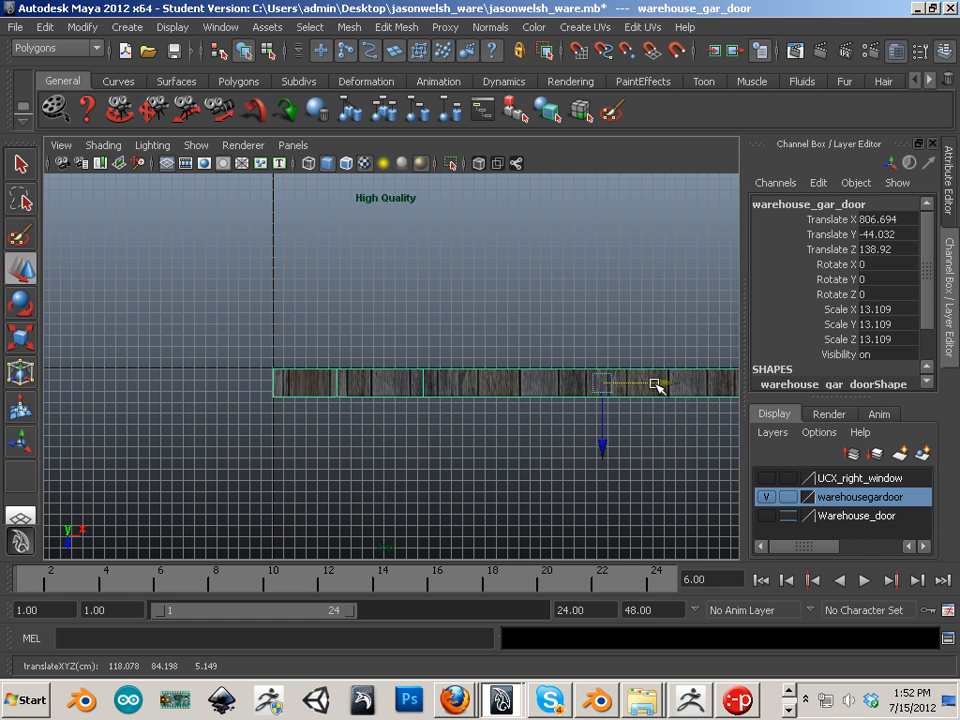
# - Move the garage door's pivot onto its back corner vertex nearest the origin
pyautogui.keyDown('alt'); pyautogui.moveTo(236, 441); pyautogui.dragTo(302, 404, button='middle'); pyautogui.keyUp('alt')
pyautogui.scroll(10, 272, 375)
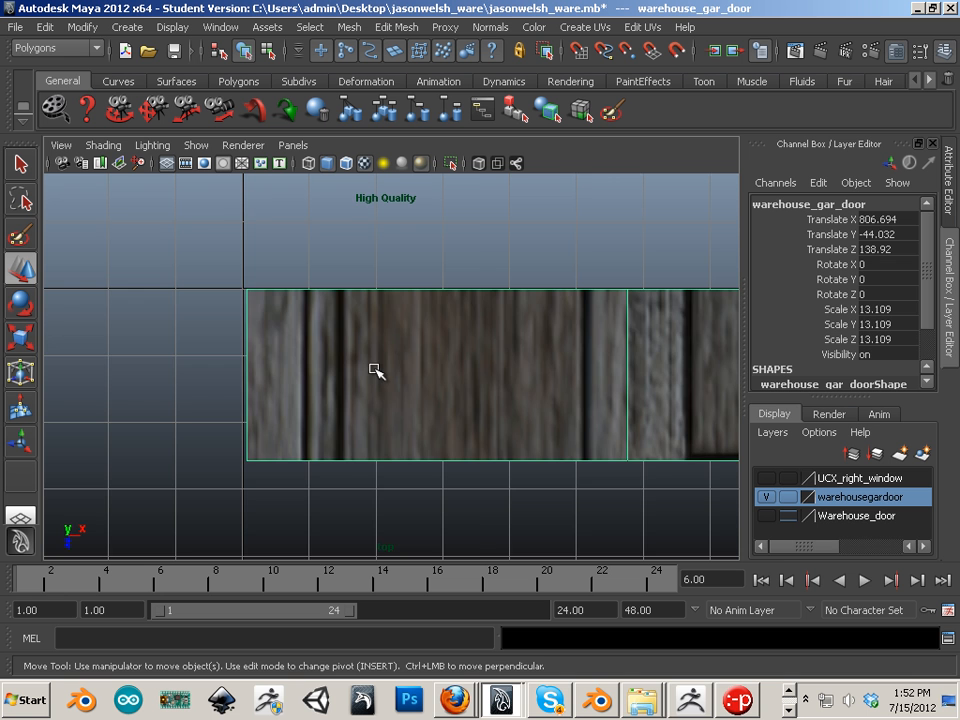
pyautogui.scroll(-10, 372, 367)
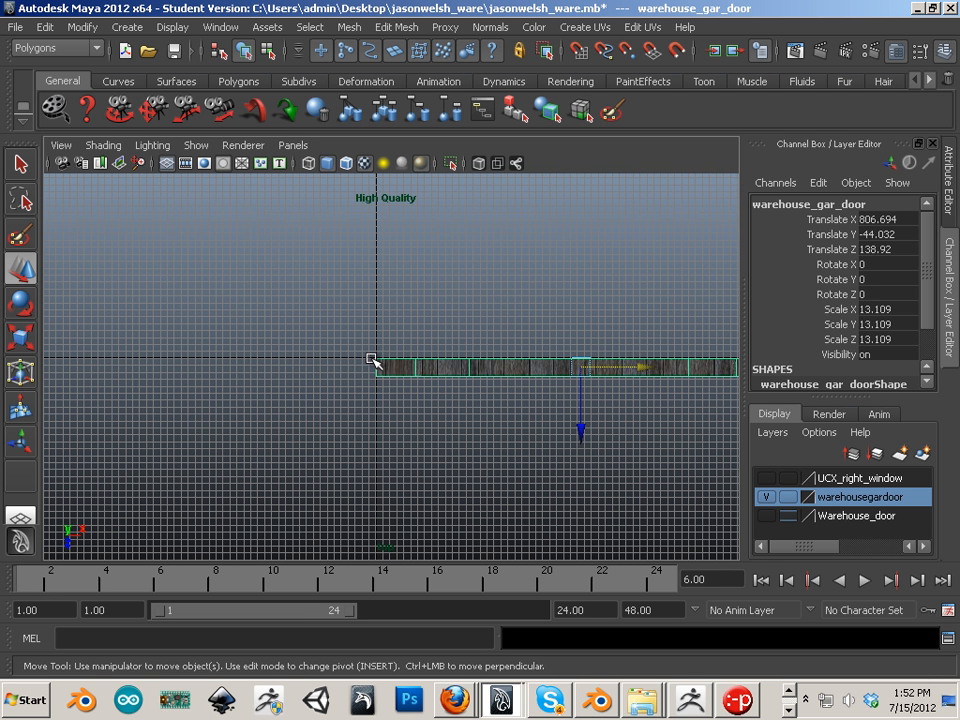
pyautogui.press('Insert')
pyautogui.moveTo(570, 372); pyautogui.dragTo(396, 364)
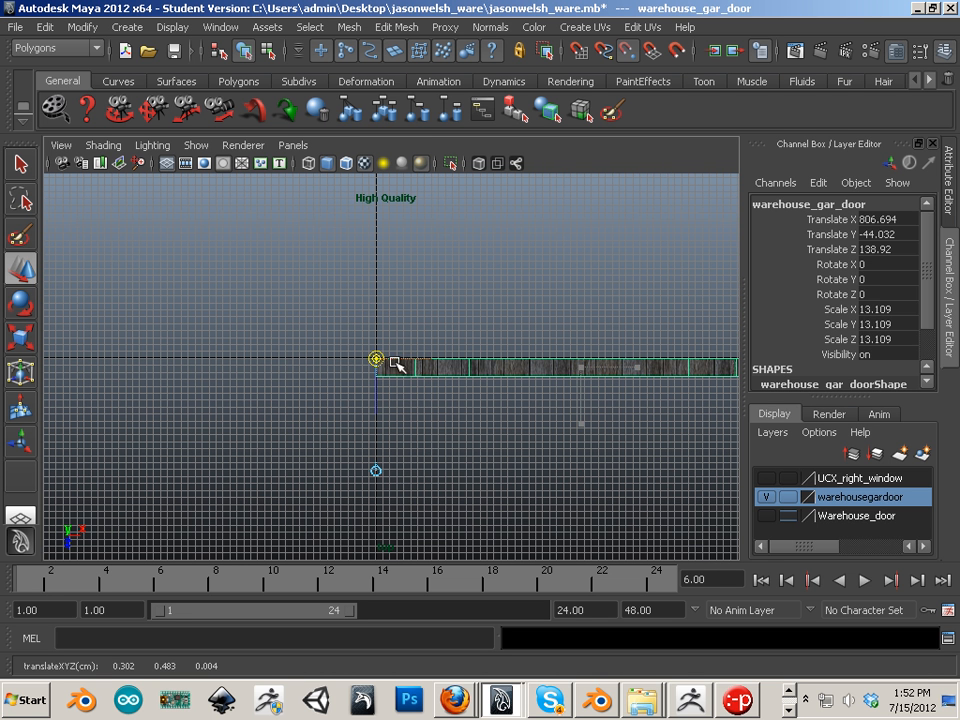
pyautogui.press('Insert')
# - Snap the garage door by its corner pivot to the grid origin in the top view
pyautogui.scroll(15, 377, 386)
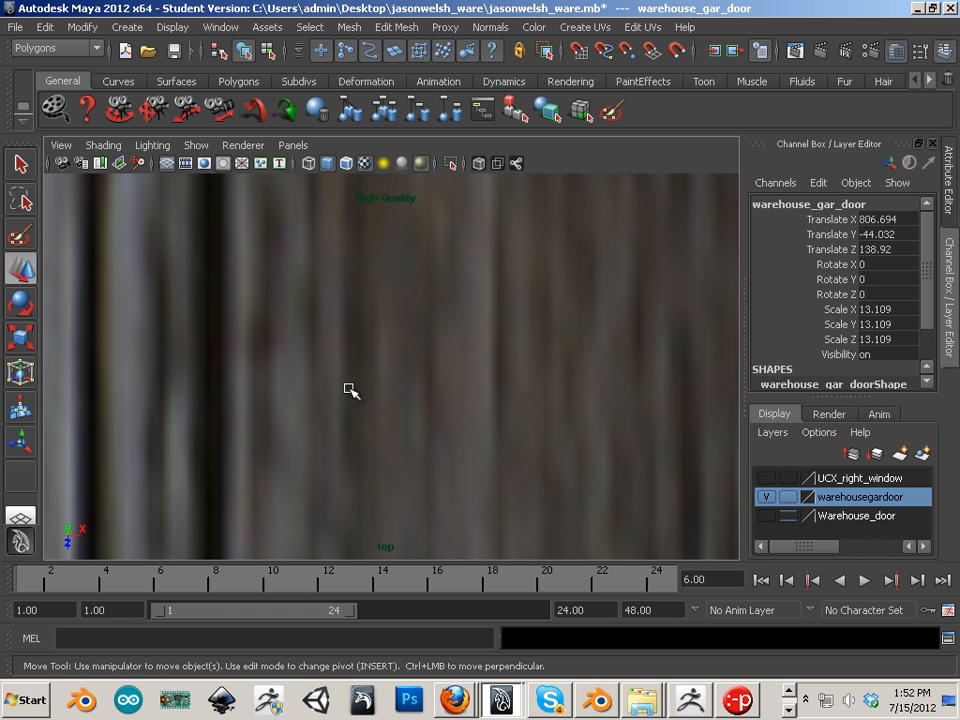
pyautogui.scroll(-10, 348, 389)
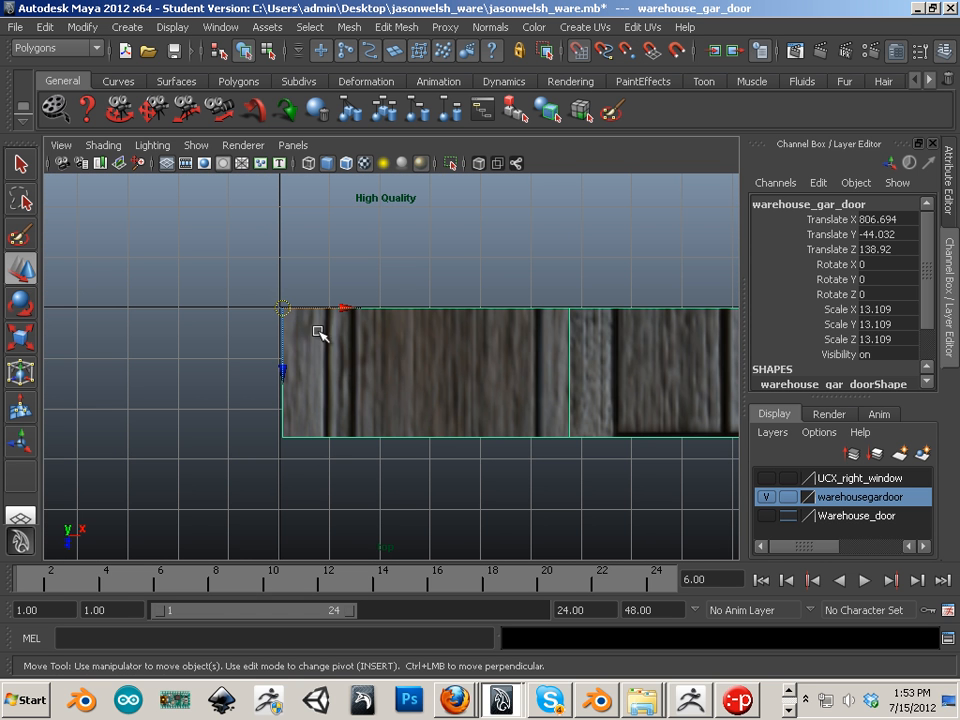
pyautogui.moveTo(283, 309); pyautogui.dragTo(279, 311)
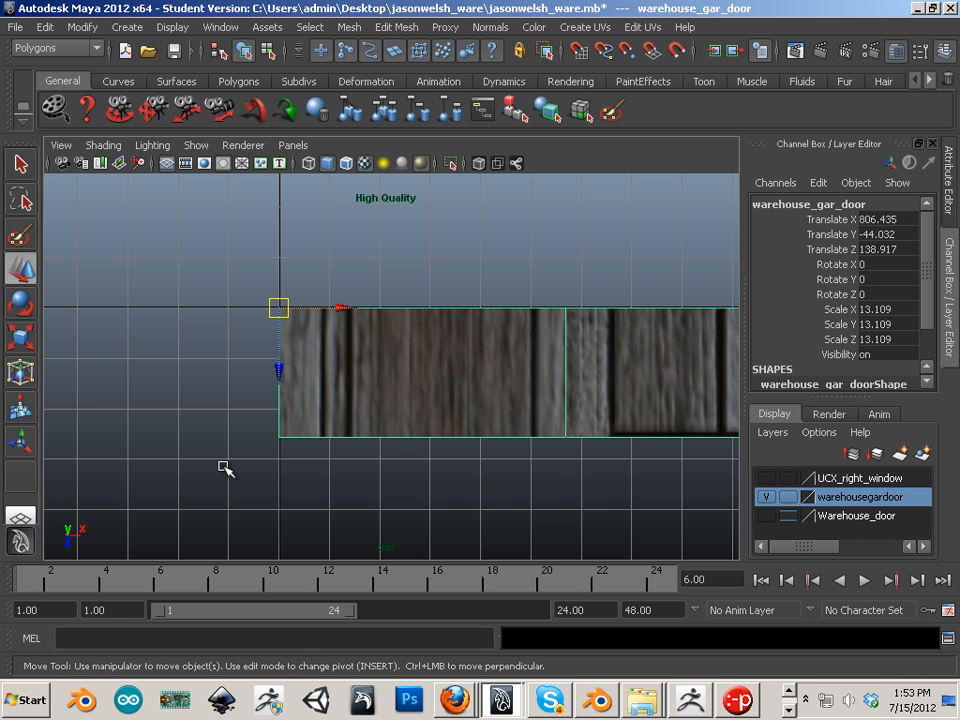
# - Check the garage door's lower corner and pivot position from behind in the perspective view
pyautogui.press('space')
pyautogui.press('space')
pyautogui.keyDown('alt'); pyautogui.moveTo(224, 465); pyautogui.dragTo(350, 470); pyautogui.keyUp('alt')
pyautogui.scroll(5, 360, 486)
pyautogui.keyDown('alt'); pyautogui.moveTo(382, 498); pyautogui.dragTo(361, 325, button='middle'); pyautogui.keyUp('alt')
pyautogui.scroll(-3, 361, 325)
pyautogui.keyDown('alt'); pyautogui.moveTo(360, 325); pyautogui.dragTo(321, 407); pyautogui.keyUp('alt')
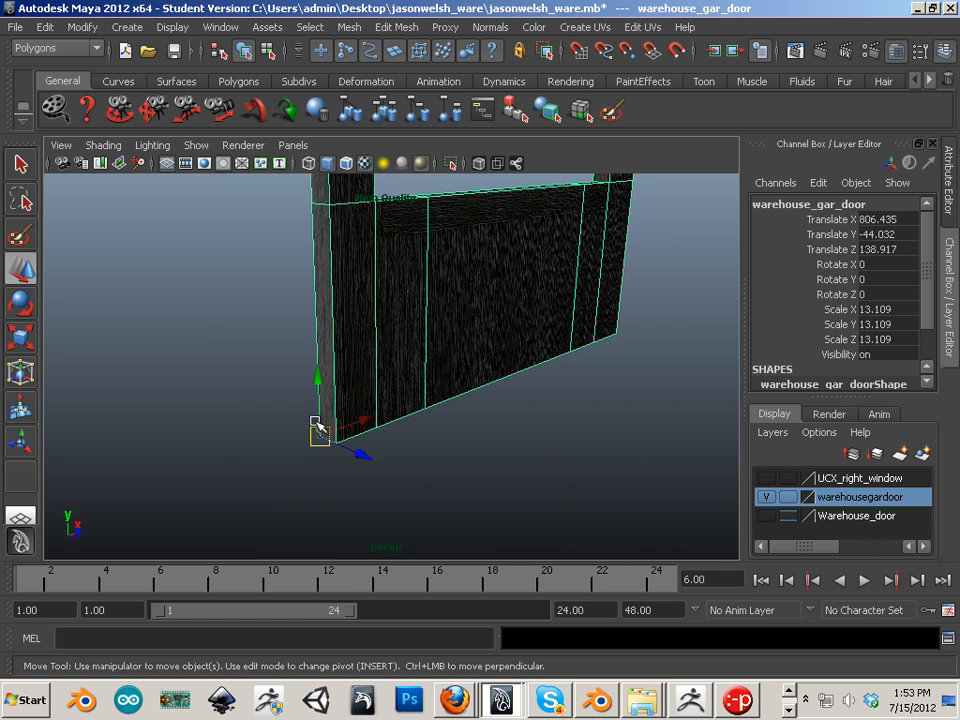
# - Examine the garage door and its corner pivot from several angles and distances in the perspective view
pyautogui.keyDown('alt'); pyautogui.moveTo(386, 390); pyautogui.dragTo(334, 469, button='middle'); pyautogui.keyUp('alt')
pyautogui.scroll(-5, 334, 469)
pyautogui.keyDown('alt'); pyautogui.moveTo(184, 410); pyautogui.dragTo(381, 450); pyautogui.keyUp('alt')
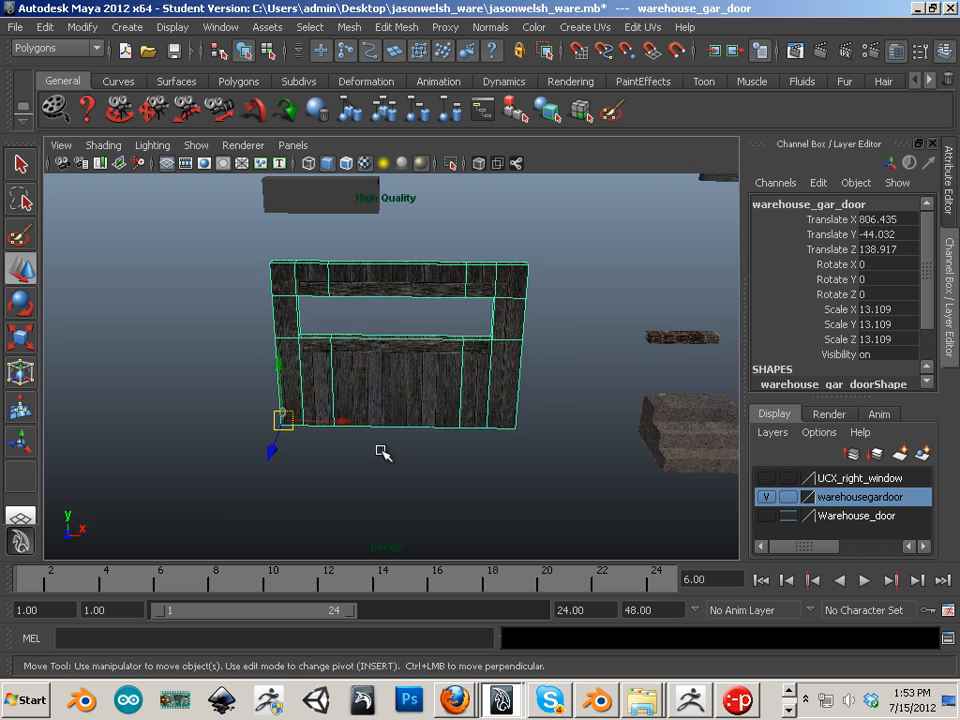
pyautogui.keyDown('alt'); pyautogui.moveTo(381, 450); pyautogui.dragTo(478, 476, button='right'); pyautogui.keyUp('alt')
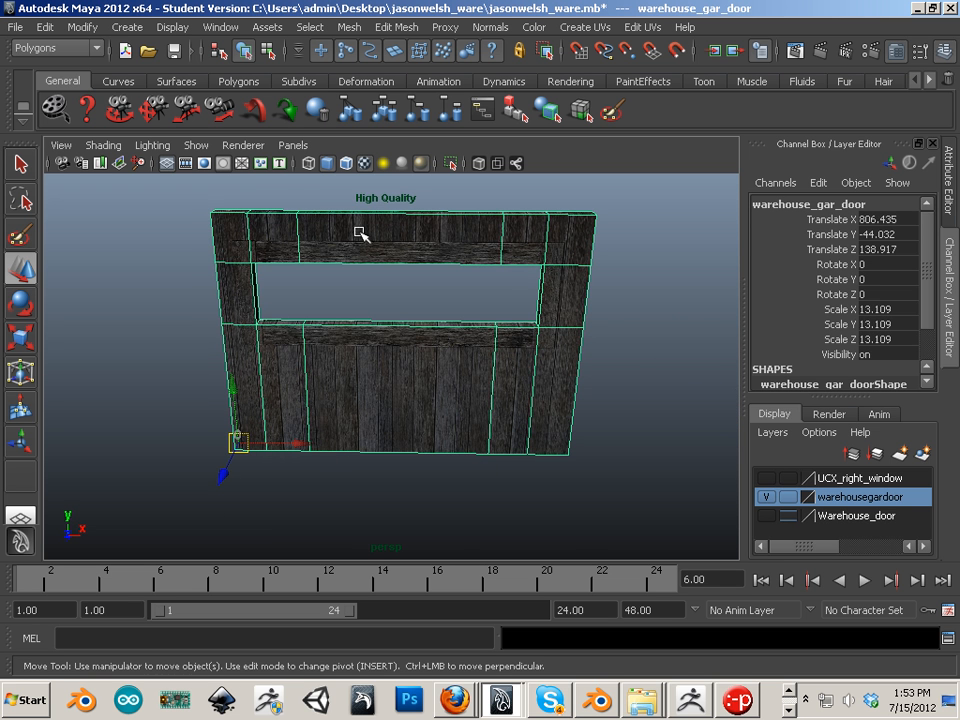
pyautogui.keyDown('alt'); pyautogui.moveTo(360, 423); pyautogui.dragTo(630, 485); pyautogui.keyUp('alt')
pyautogui.keyDown('alt'); pyautogui.moveTo(577, 457); pyautogui.dragTo(426, 467); pyautogui.keyUp('alt')
pyautogui.keyDown('alt'); pyautogui.moveTo(485, 356); pyautogui.dragTo(429, 321); pyautogui.keyUp('alt')
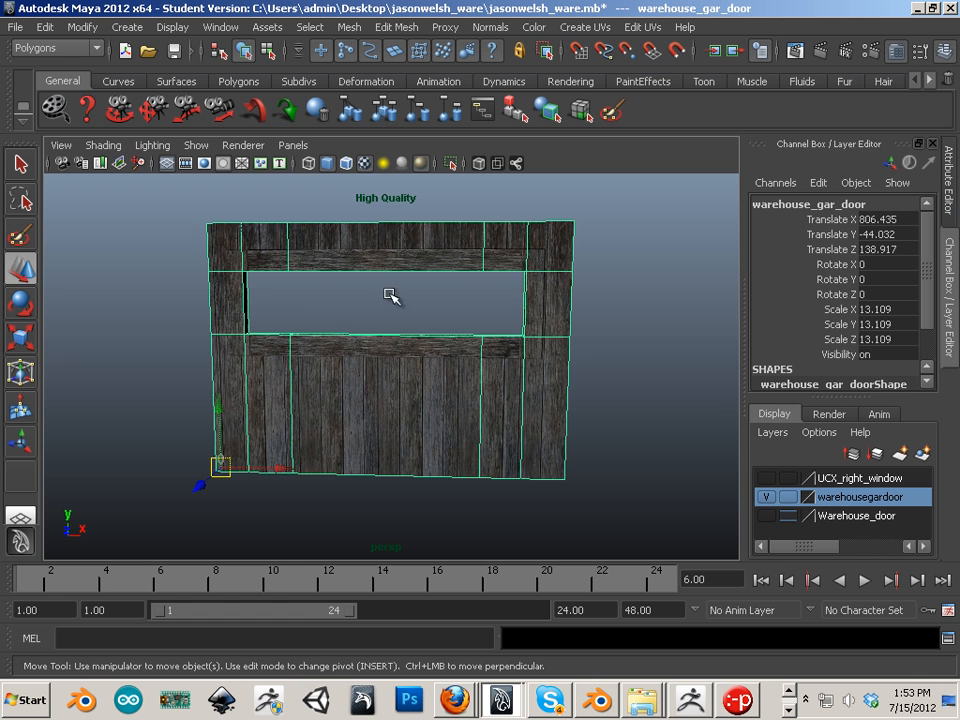
pyautogui.keyDown('alt'); pyautogui.moveTo(386, 313); pyautogui.dragTo(304, 302, button='right'); pyautogui.keyUp('alt')
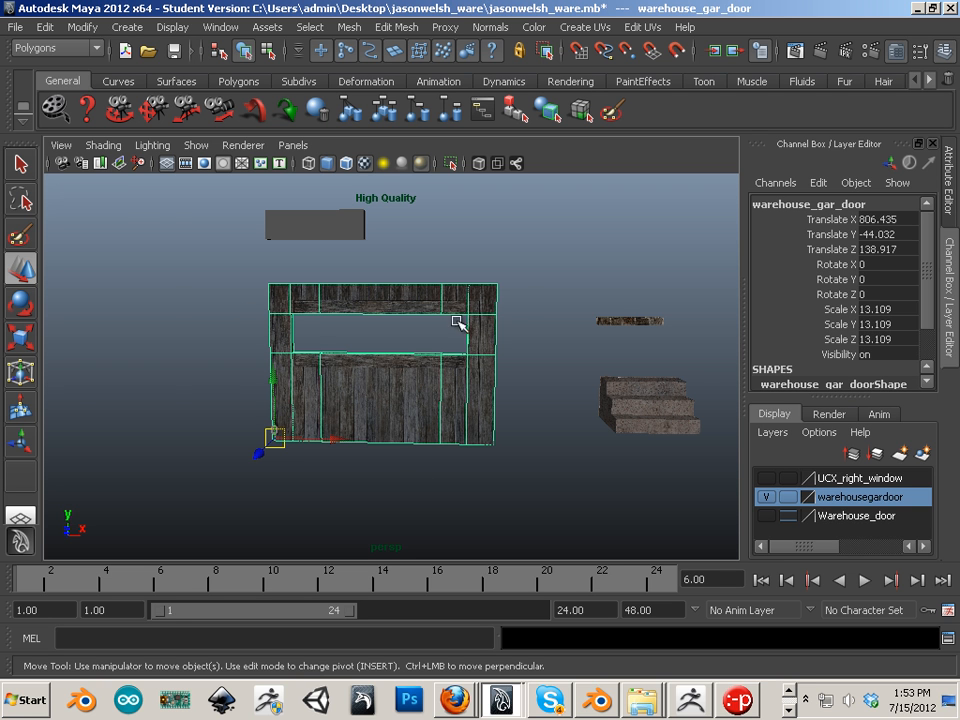
# - Export the selected garage door as FBX to the Meshes folder, overwriting warehouse_gar_door.fbx
pyautogui.click(15, 27)
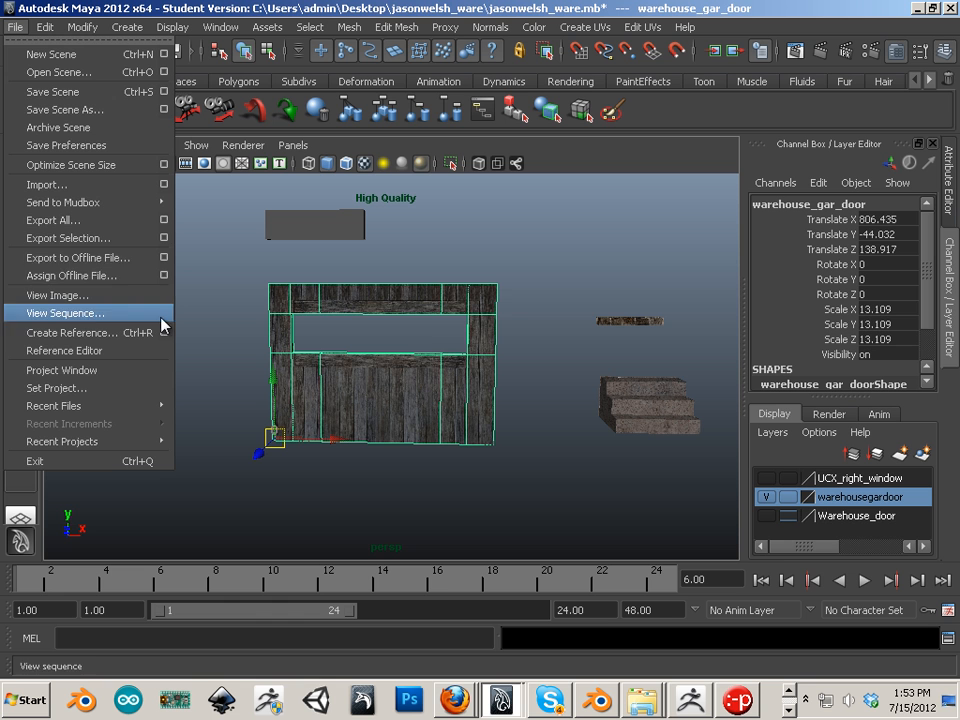
pyautogui.click(92, 238)
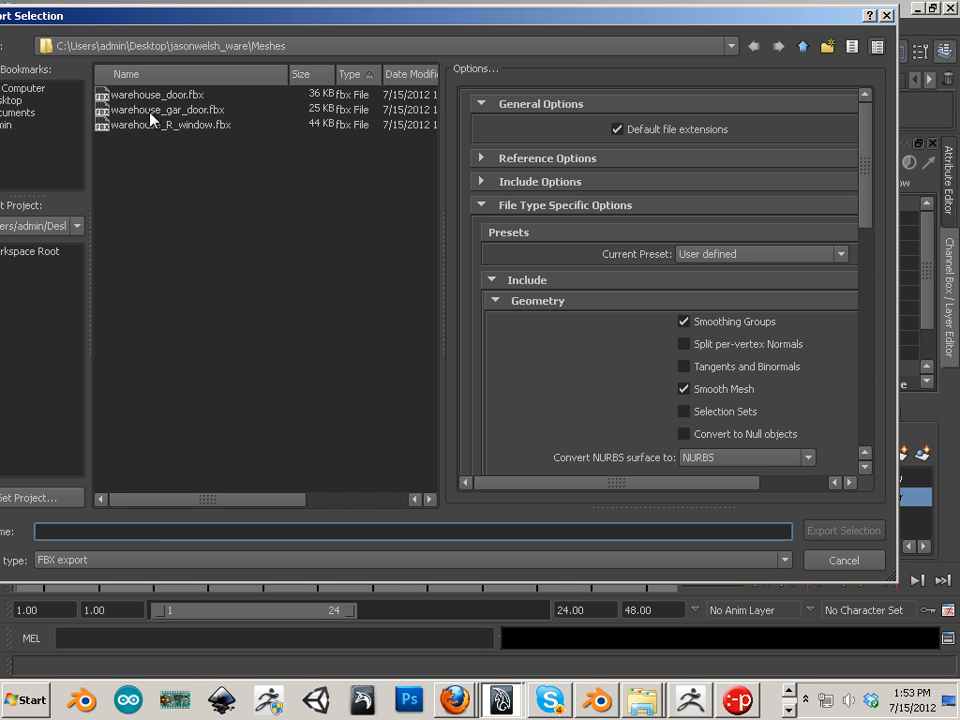
pyautogui.click(151, 111)
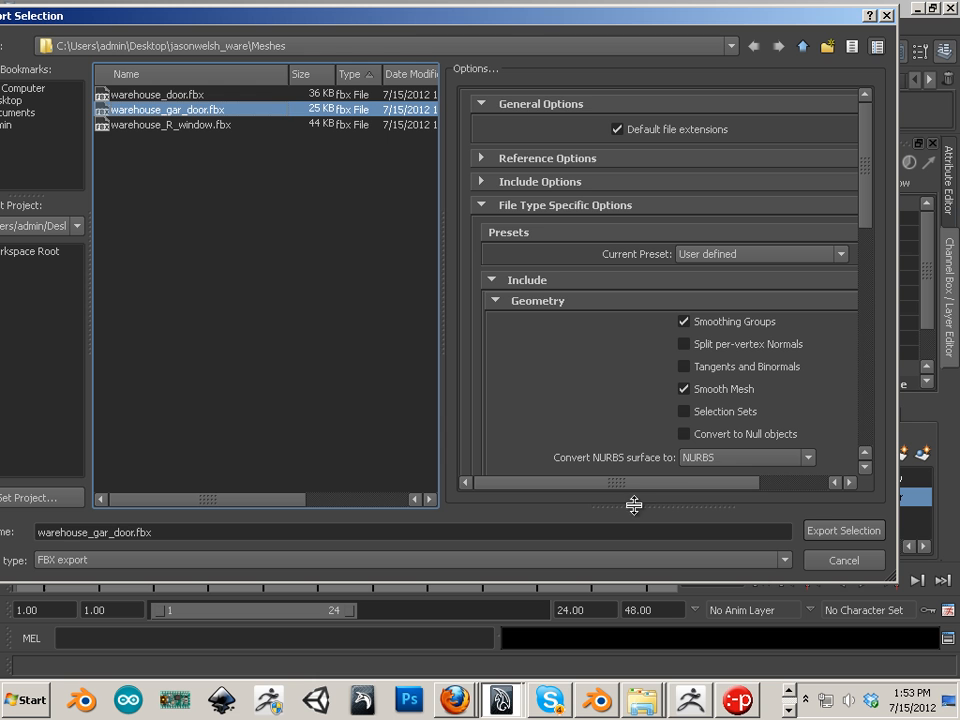
pyautogui.click(840, 531)
pyautogui.click(386, 322)
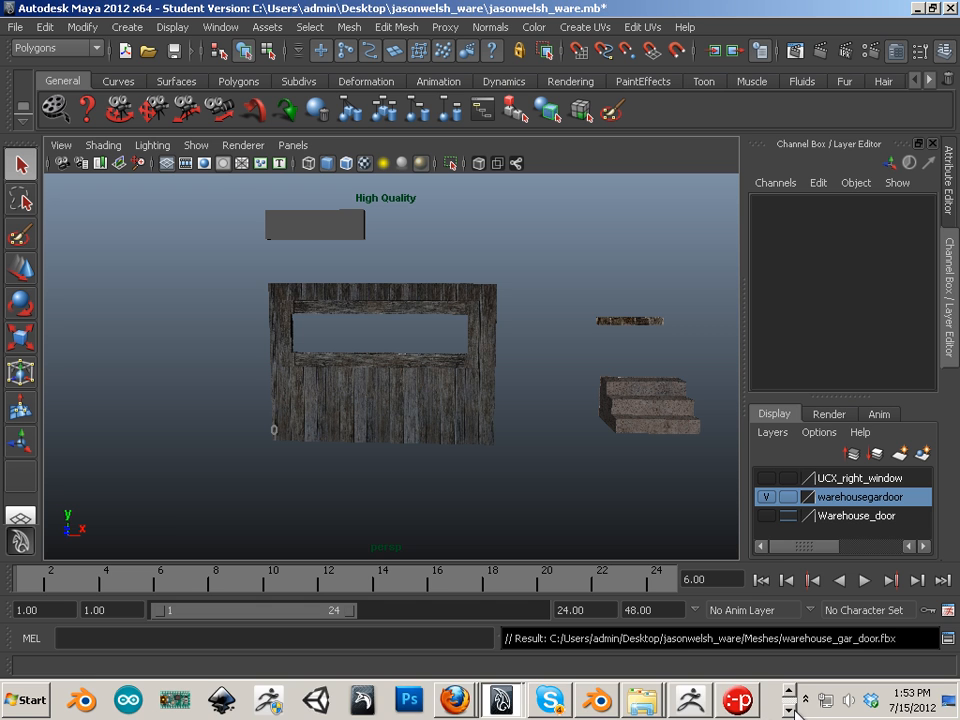
# - Switch to UDK, enlarge the Packages list in the Content Browser and maximize its window
pyautogui.click(789, 709)
pyautogui.click(176, 702)
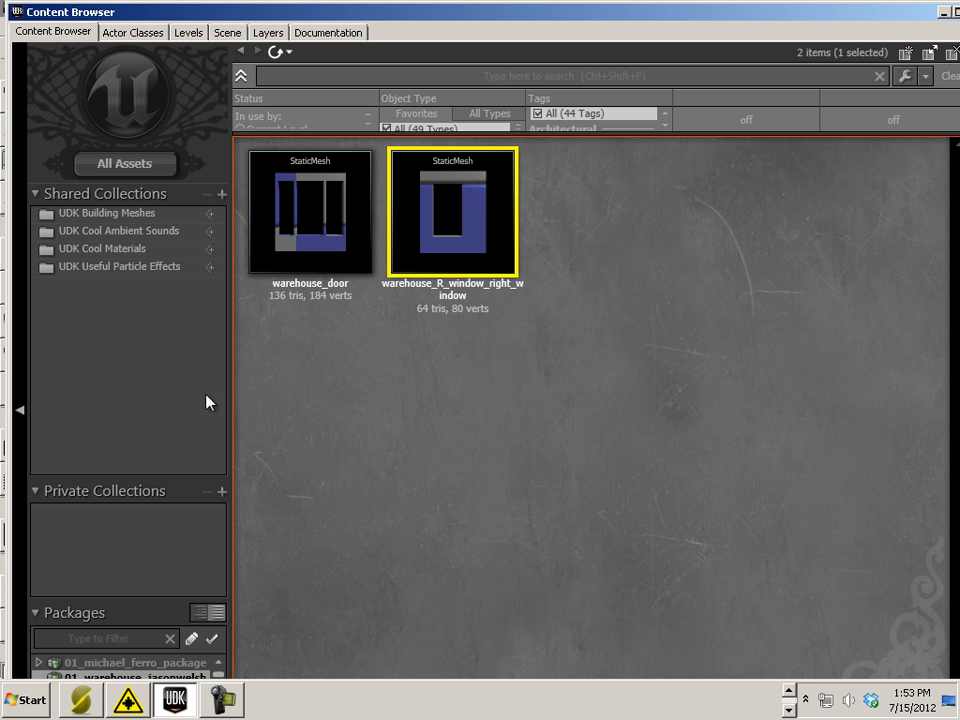
pyautogui.moveTo(190, 478); pyautogui.dragTo(180, 316)
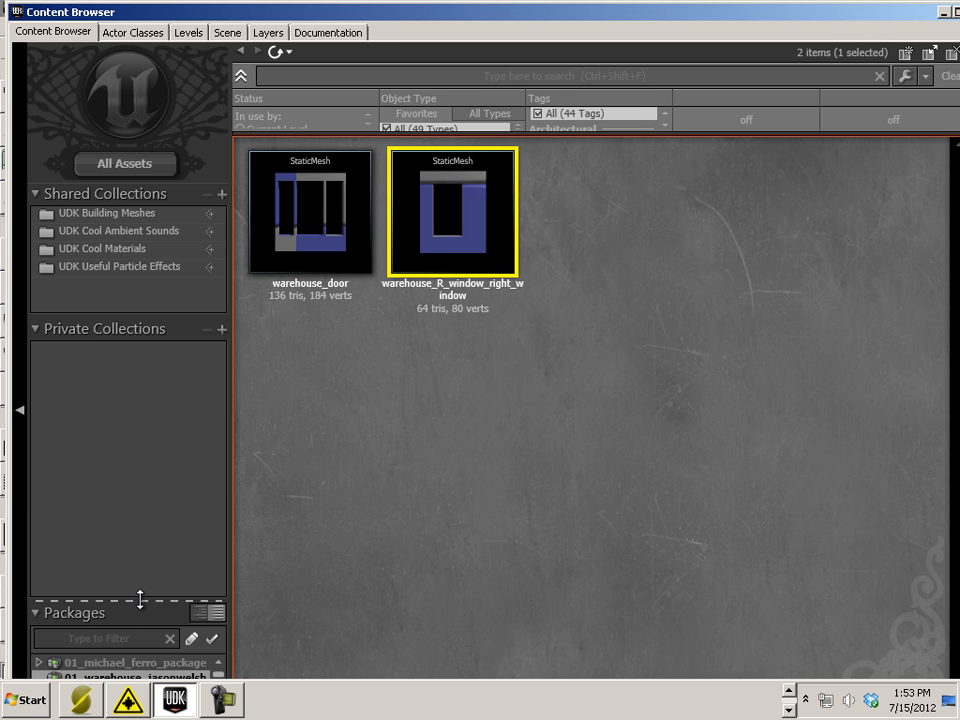
pyautogui.moveTo(137, 601); pyautogui.dragTo(180, 382)
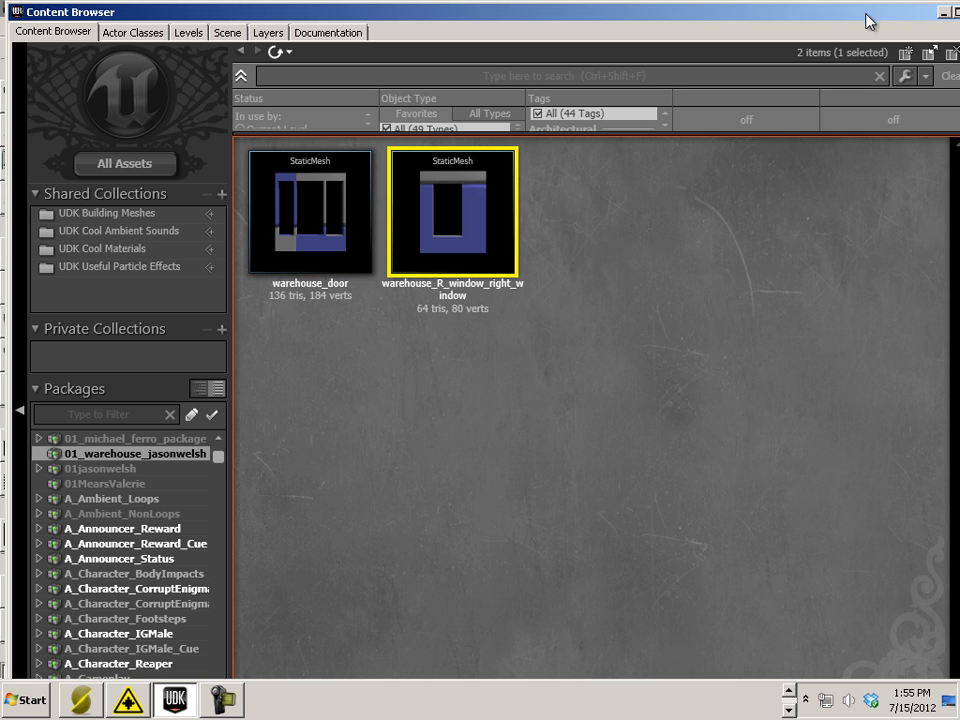
pyautogui.click(928, 10)
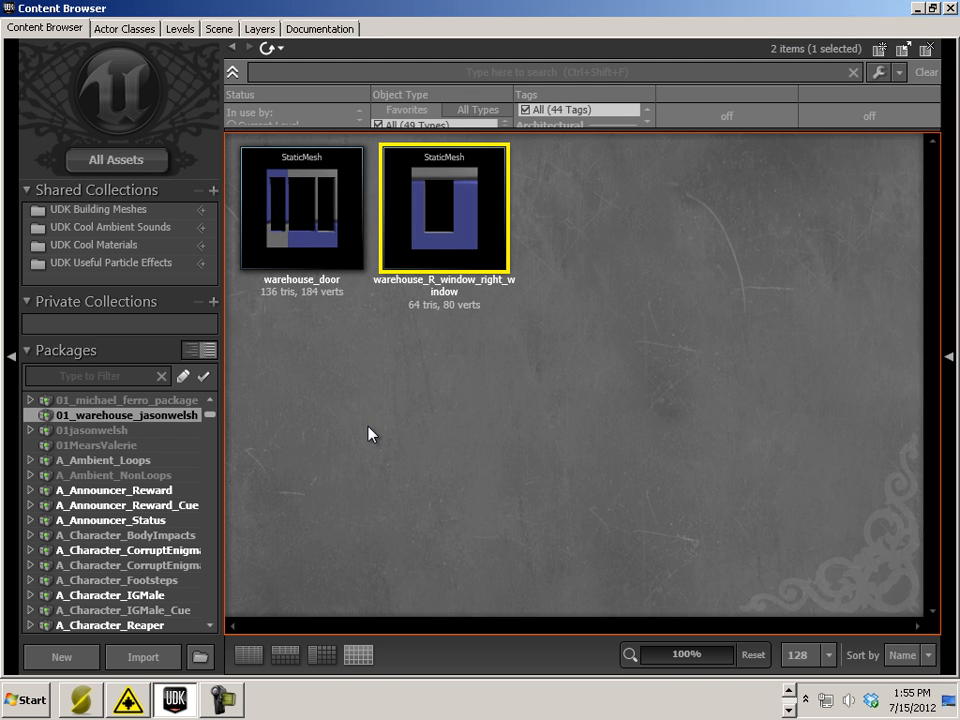
# - Create a new material in a new package, changing the warehouse package name's prefix to 02, and close the Material Editor
pyautogui.rightClick(256, 467)
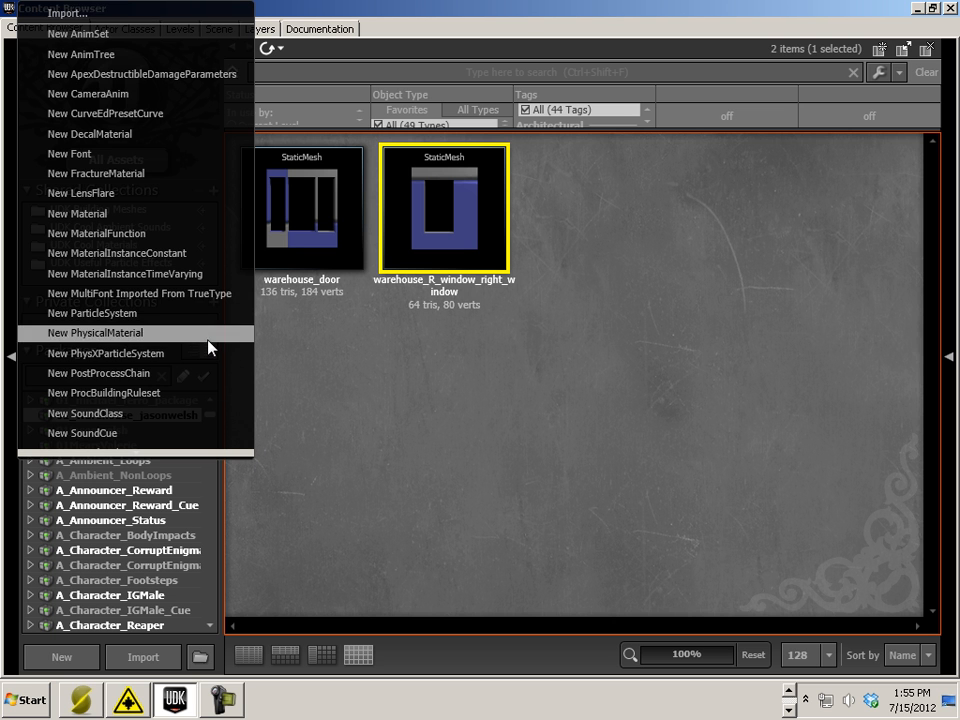
pyautogui.click(548, 402)
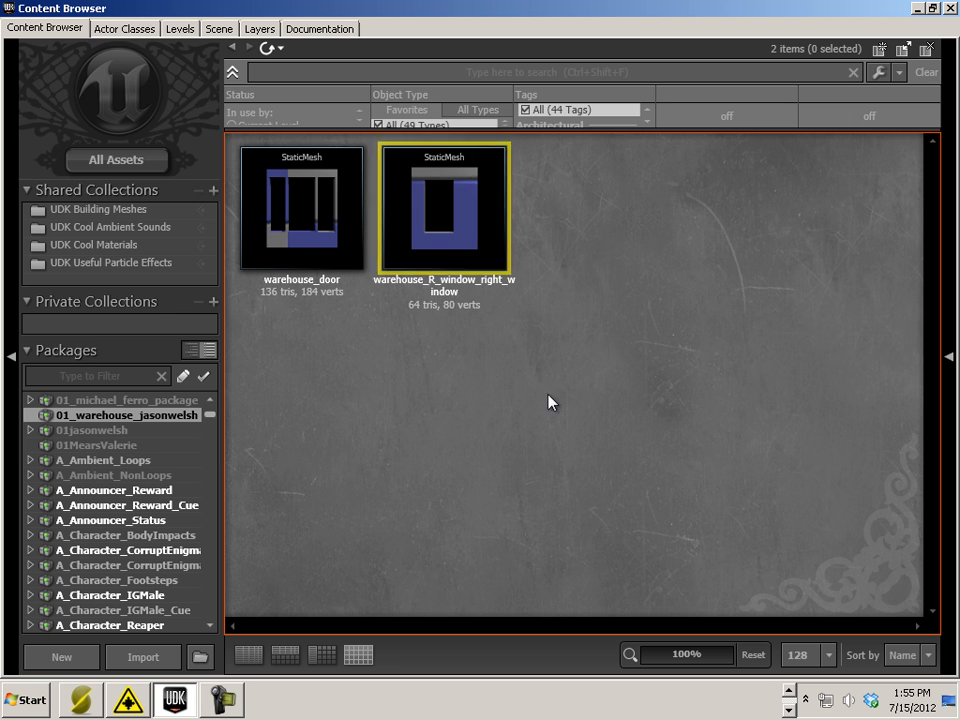
pyautogui.rightClick(666, 379)
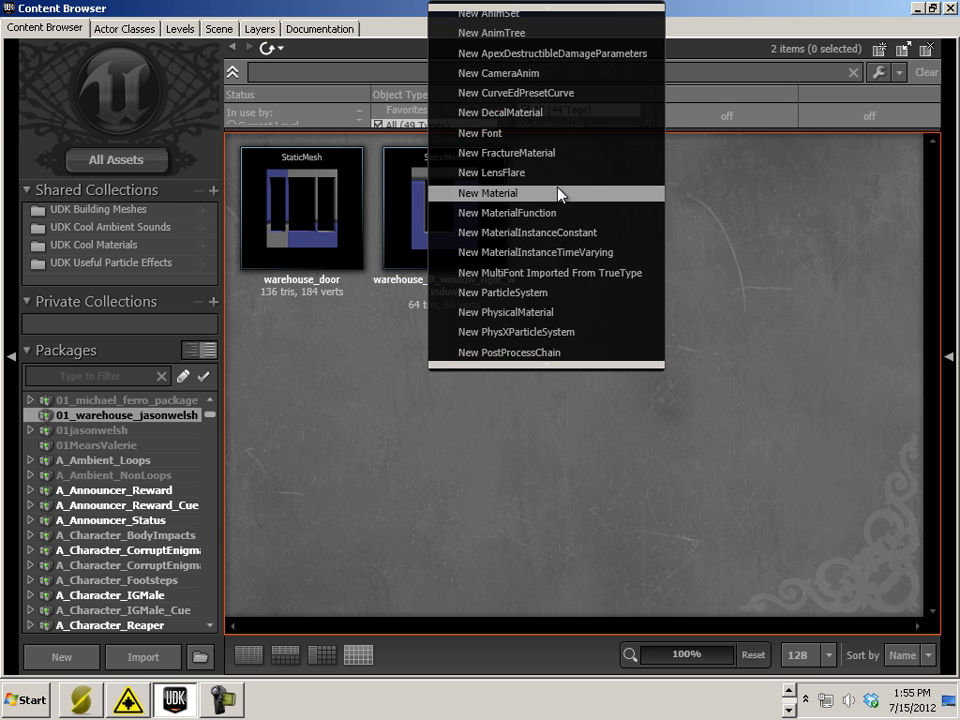
pyautogui.click(538, 193)
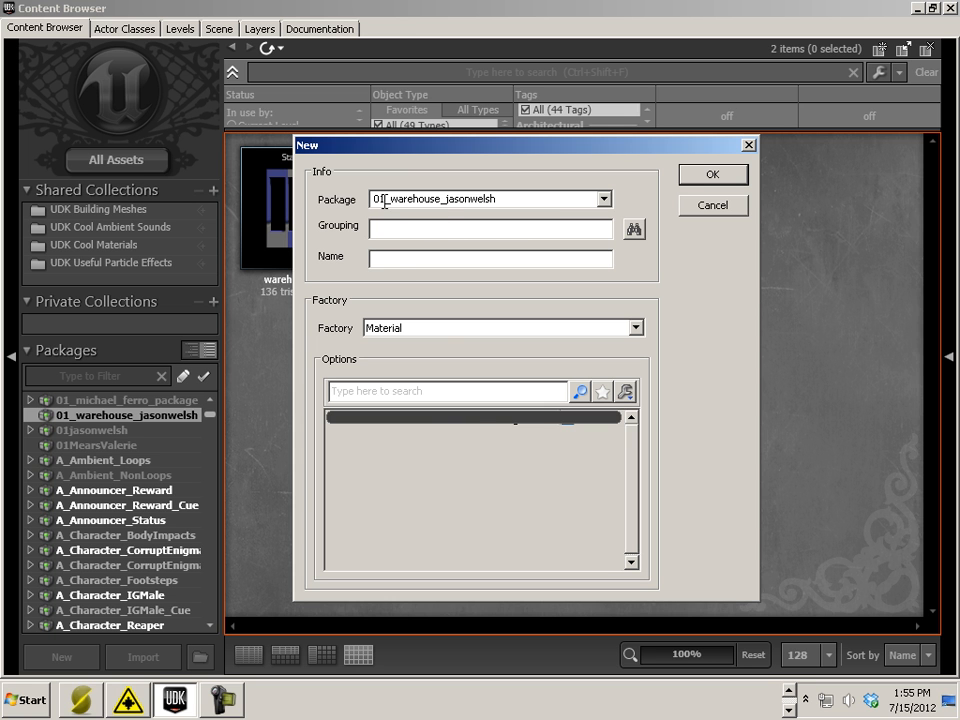
pyautogui.doubleClick(385, 202)
pyautogui.click(385, 202)
pyautogui.press('BackSpace')
pyautogui.write('2')
pyautogui.click(711, 178)
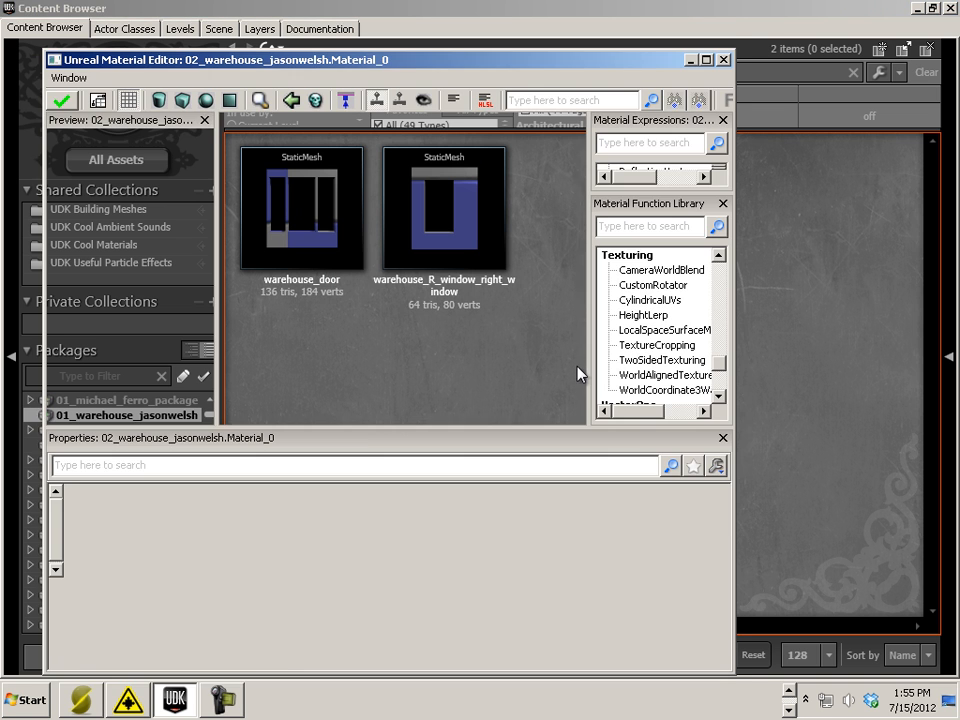
pyautogui.click(724, 61)
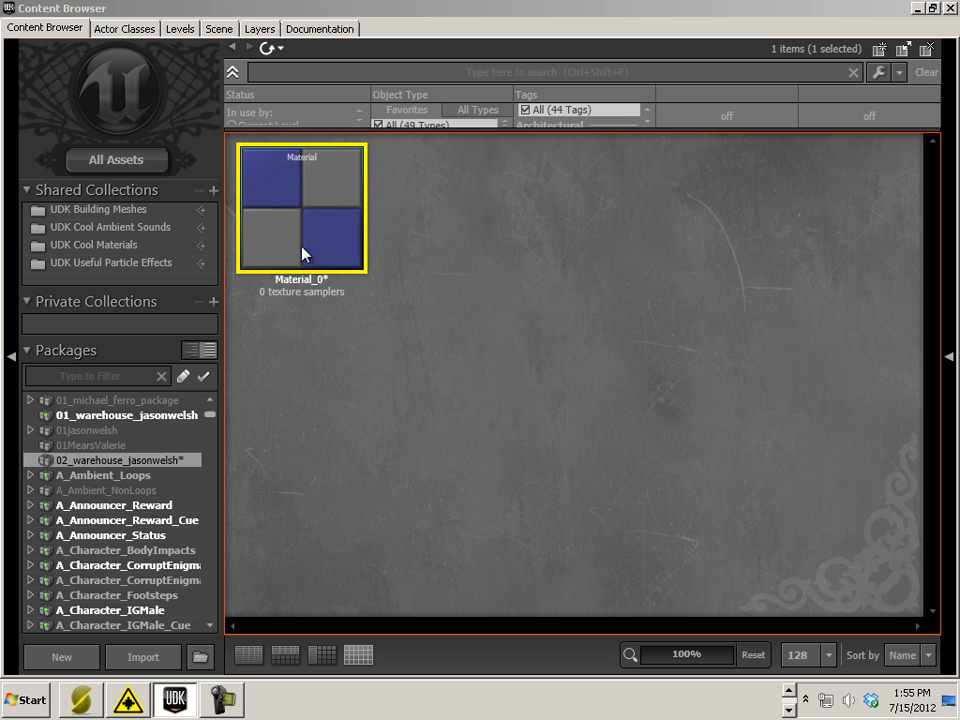
pyautogui.click(149, 419)
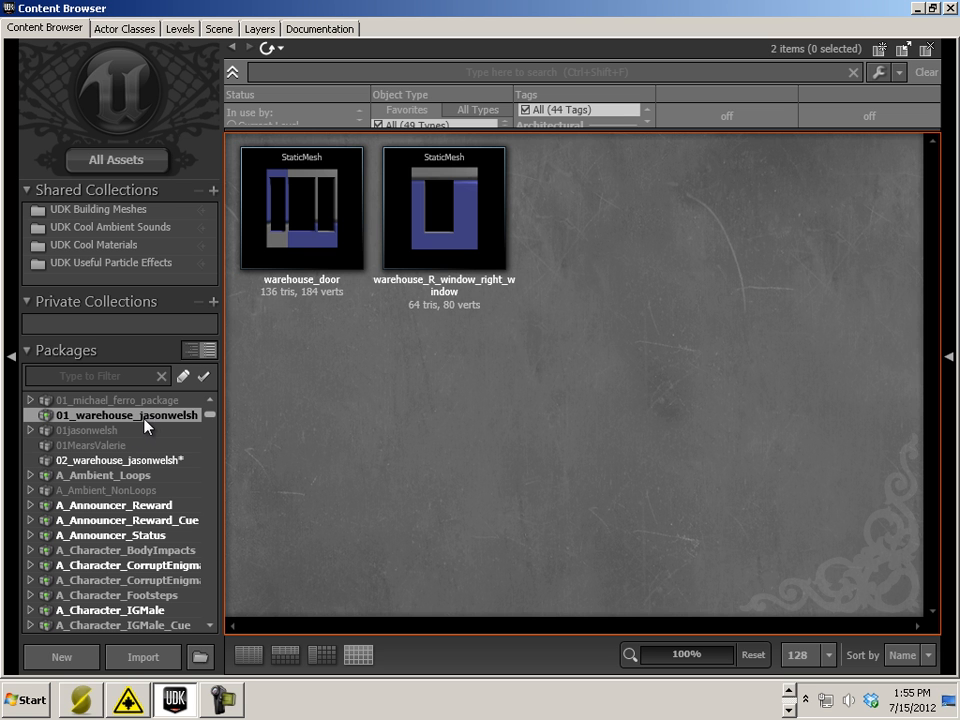
pyautogui.click(310, 207)
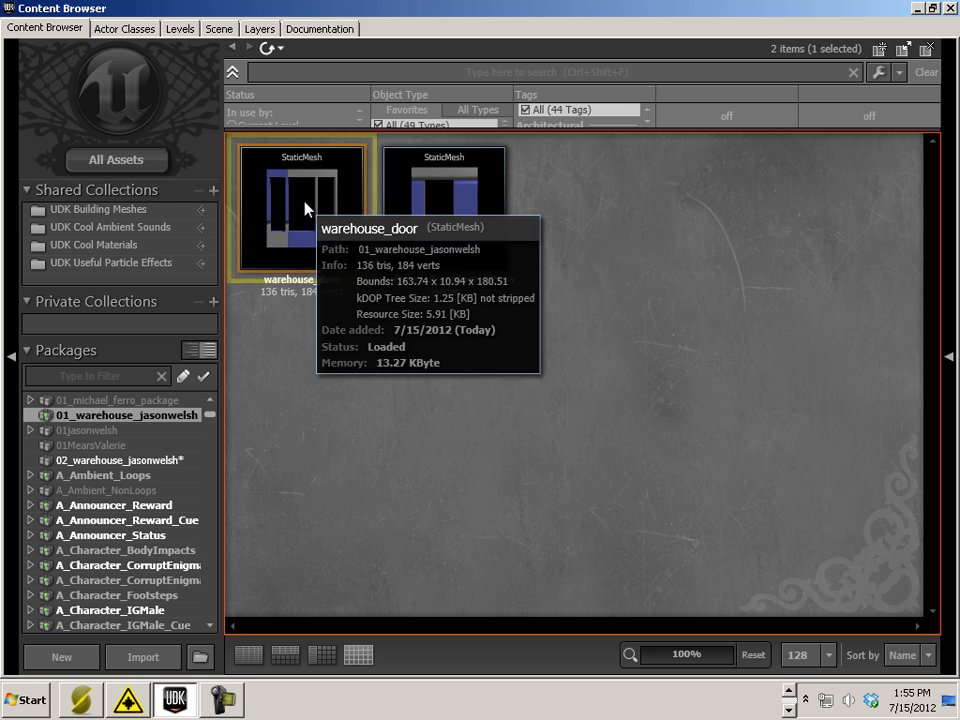
pyautogui.keyDown('ctrl'); pyautogui.click(462, 226); pyautogui.keyUp('ctrl')
pyautogui.rightClick(433, 231)
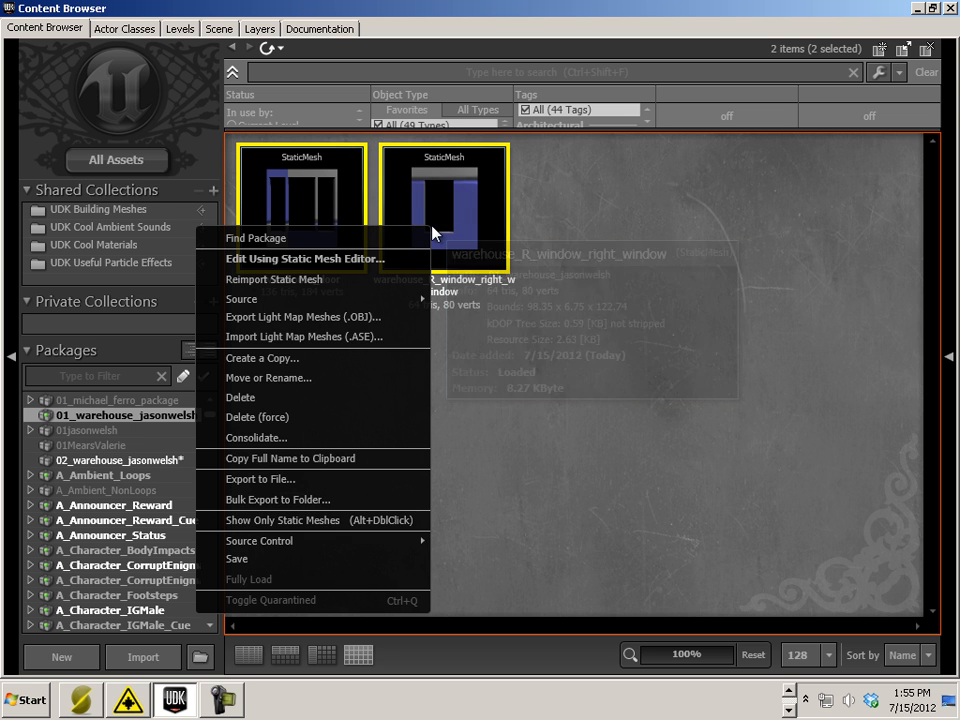
pyautogui.click(300, 379)
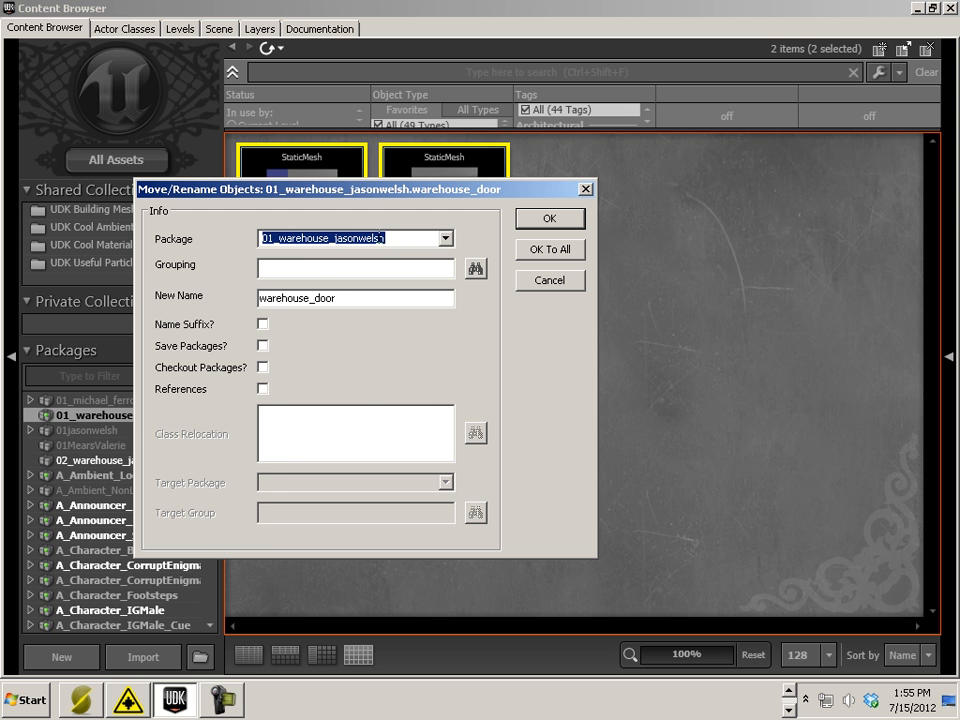
pyautogui.click(446, 239)
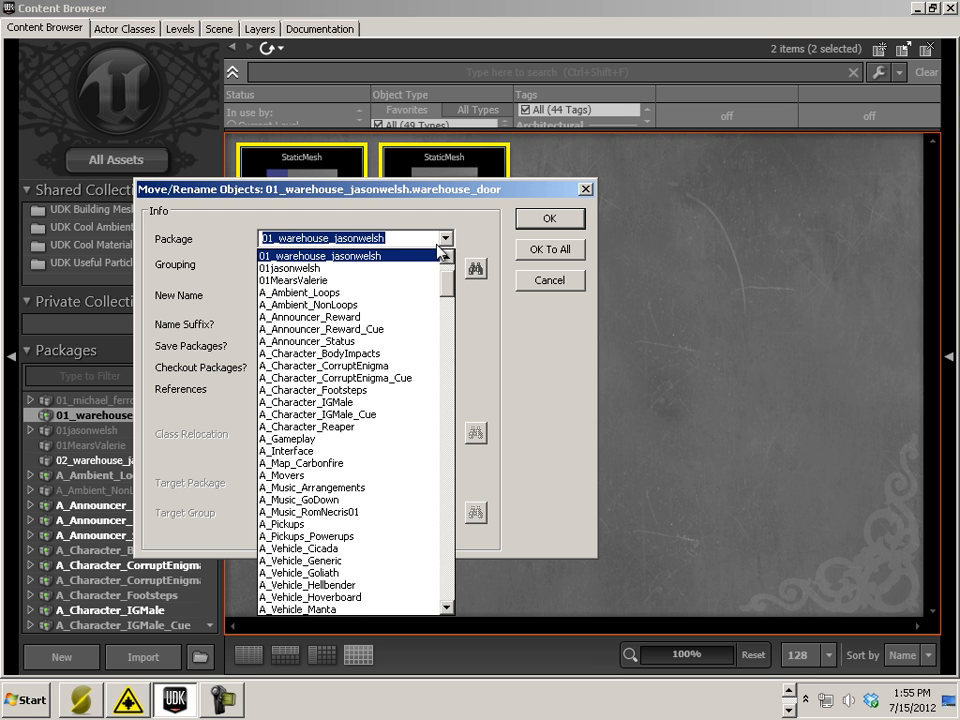
pyautogui.scroll(2, 448, 283)
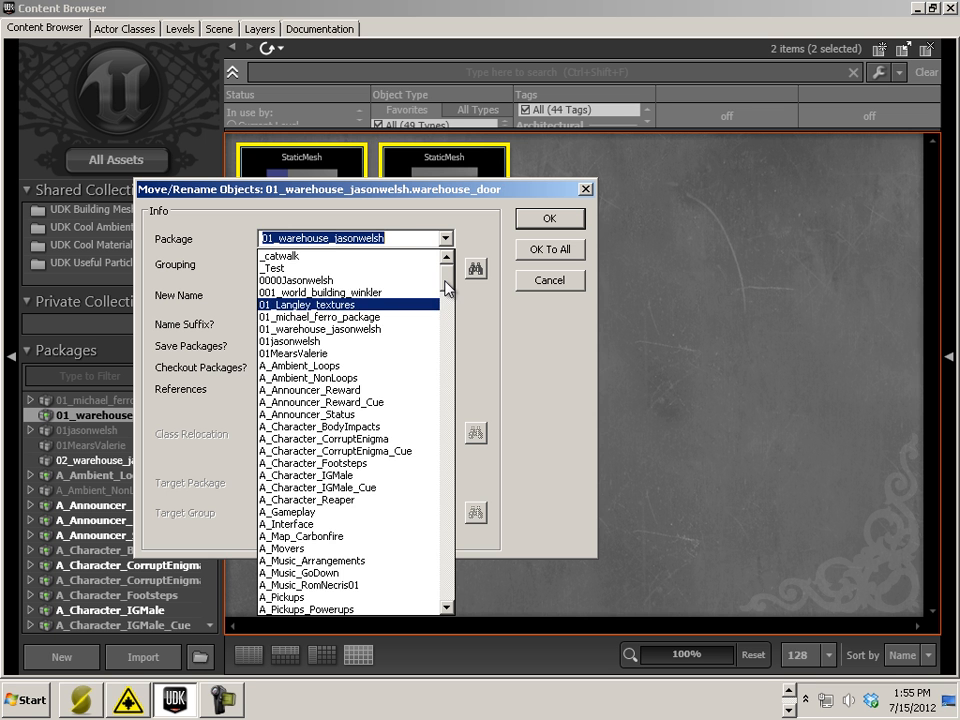
pyautogui.scroll(-1, 448, 288)
pyautogui.moveTo(448, 288); pyautogui.dragTo(480, 257)
pyautogui.click(414, 240)
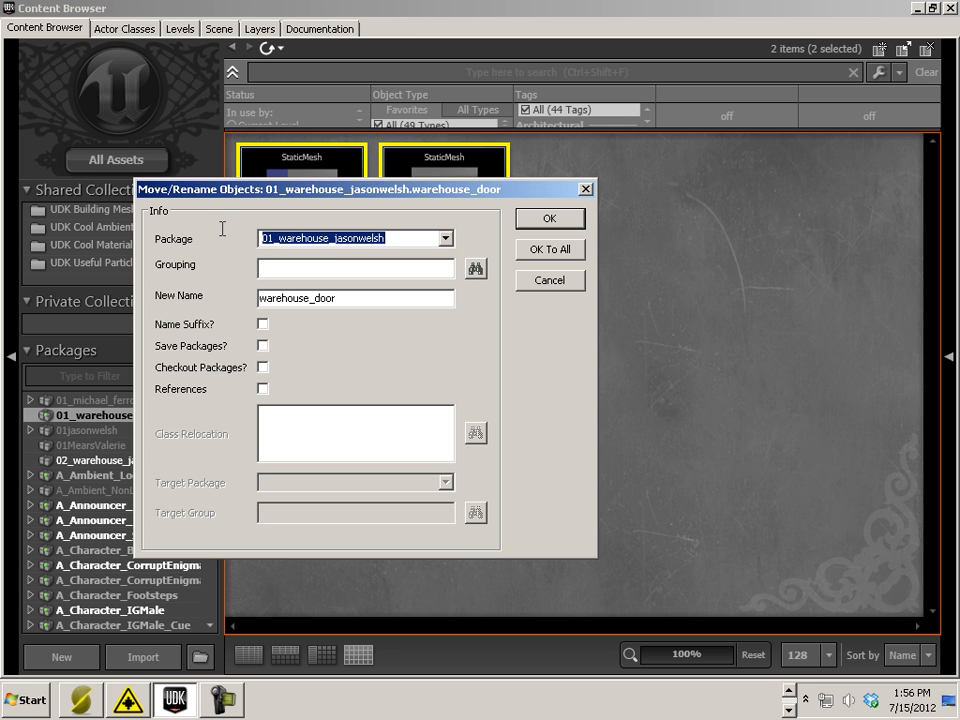
pyautogui.click(445, 239)
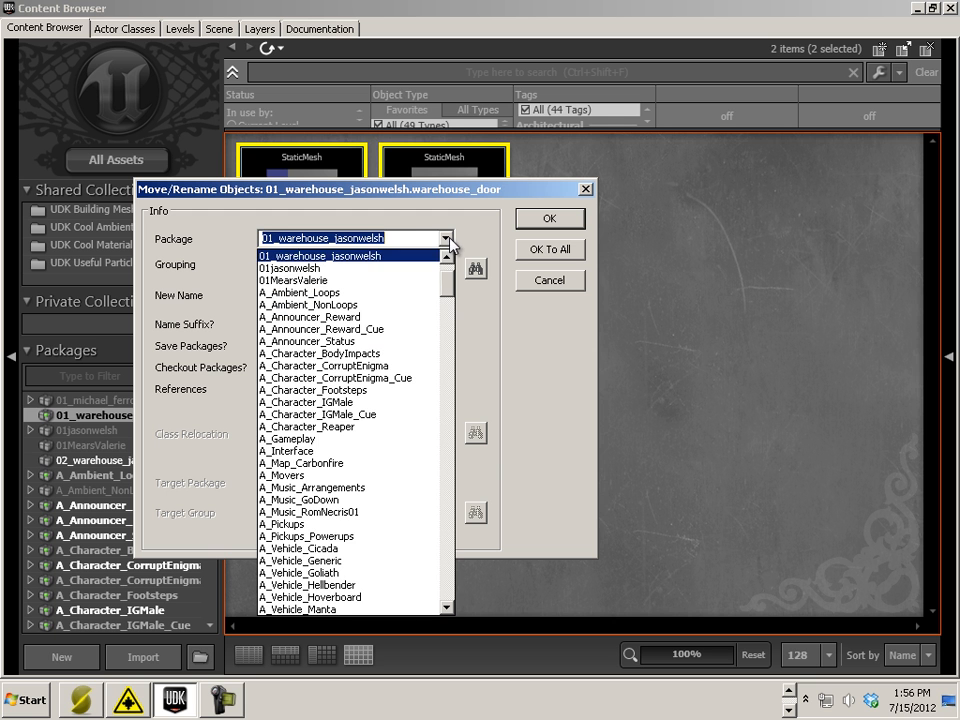
pyautogui.click(583, 317)
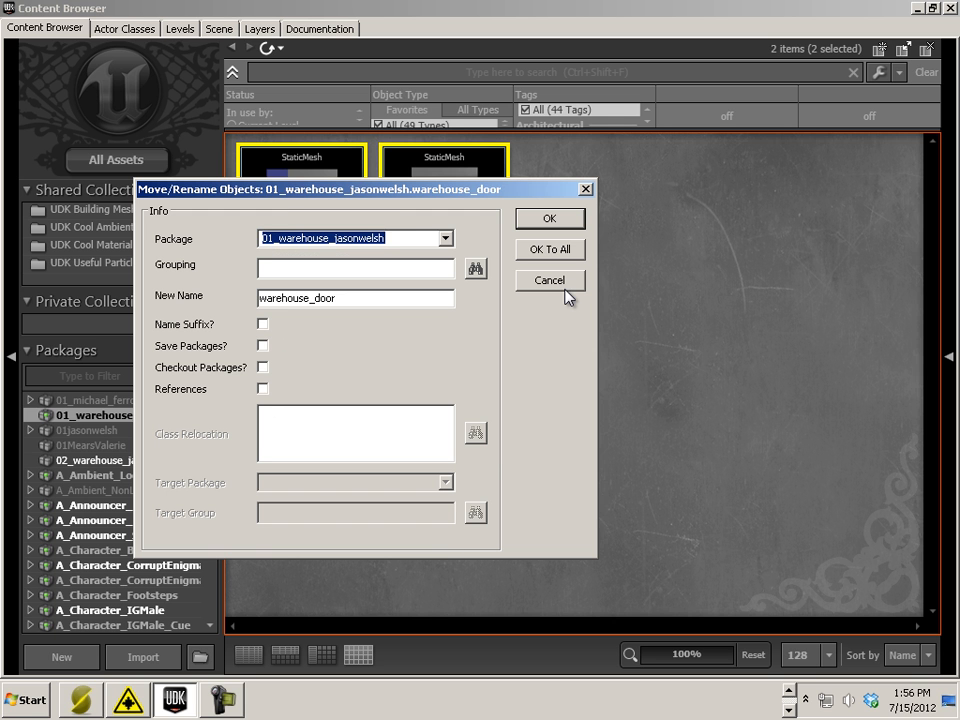
pyautogui.click(563, 290)
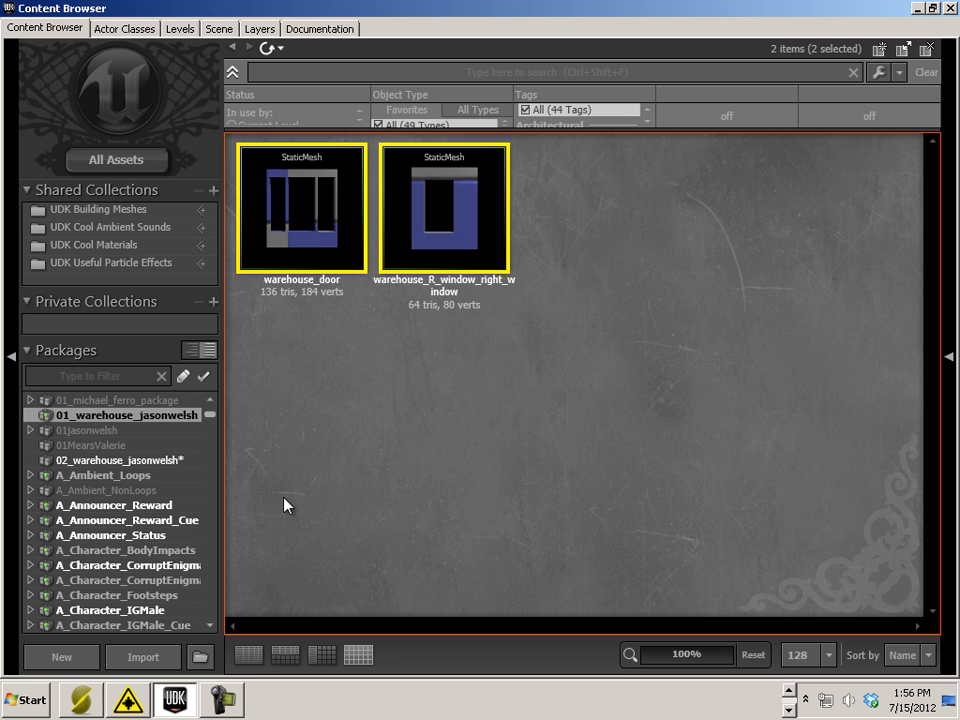
# - Save the new 02_warehouse package as a .upk file in the UDKGame Content folder
pyautogui.click(90, 460)
pyautogui.rightClick(90, 462)
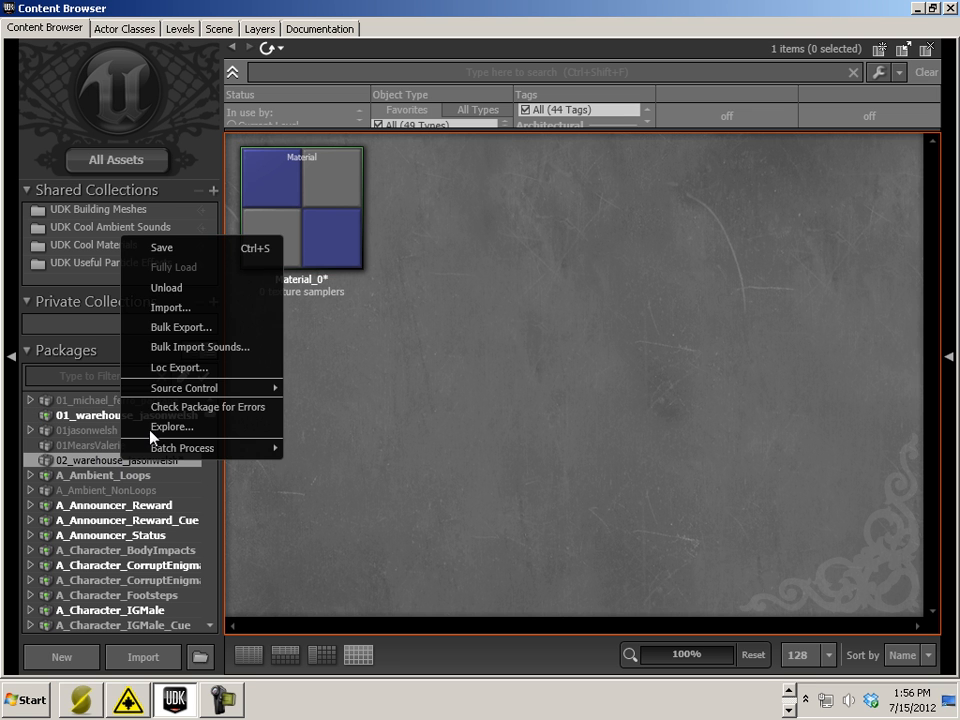
pyautogui.click(200, 250)
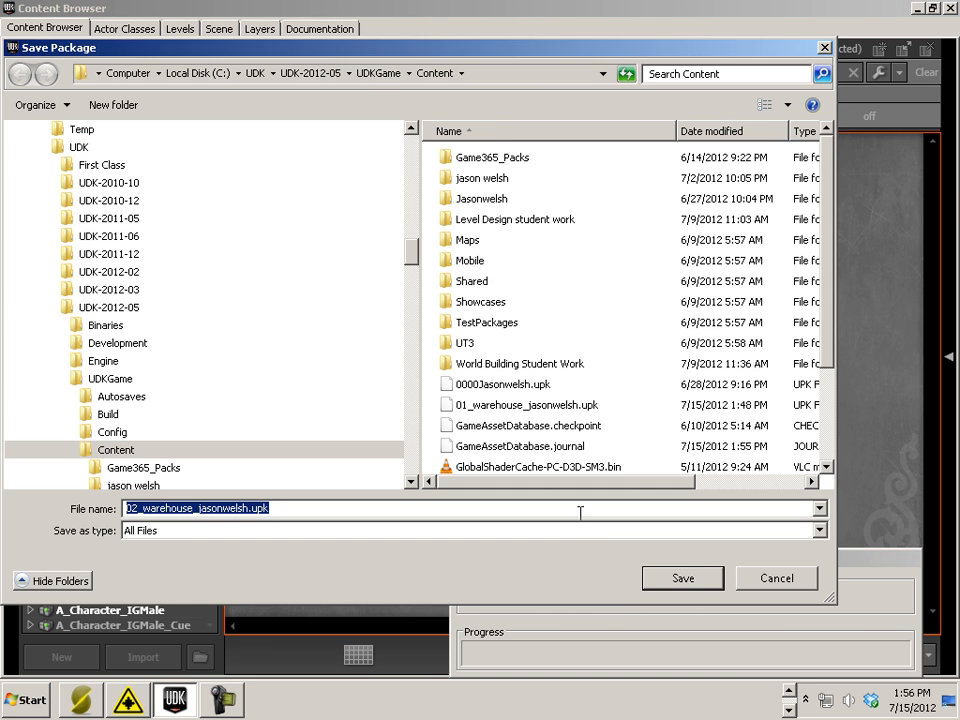
pyautogui.click(698, 582)
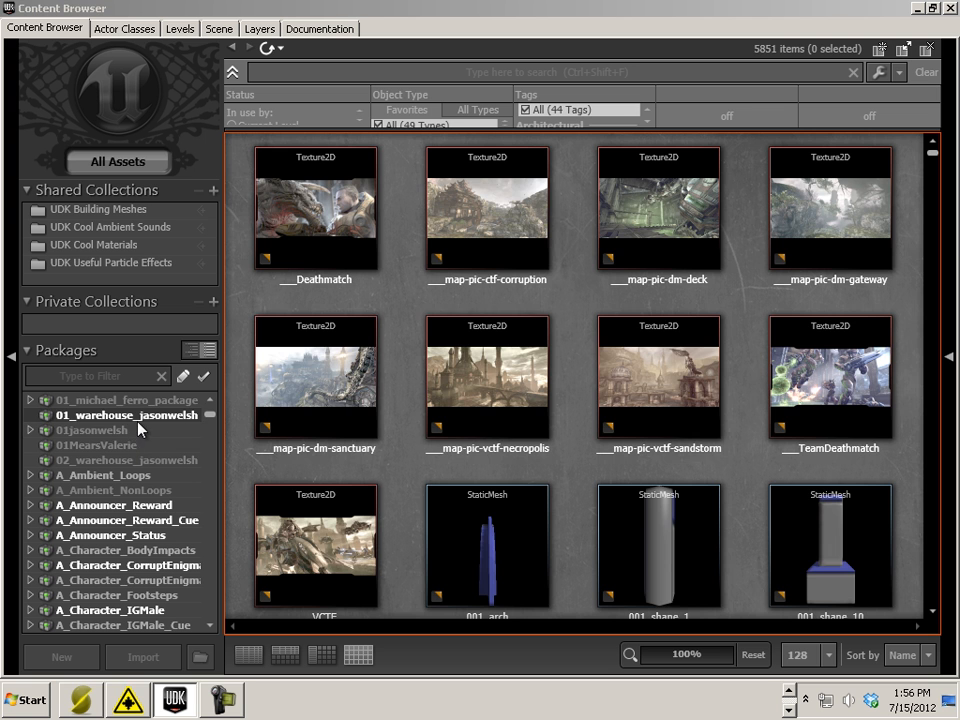
# - Move the warehouse_door and warehouse_R_window_right_window meshes from the 01_warehouse package into the 02_warehouse package
pyautogui.click(140, 418)
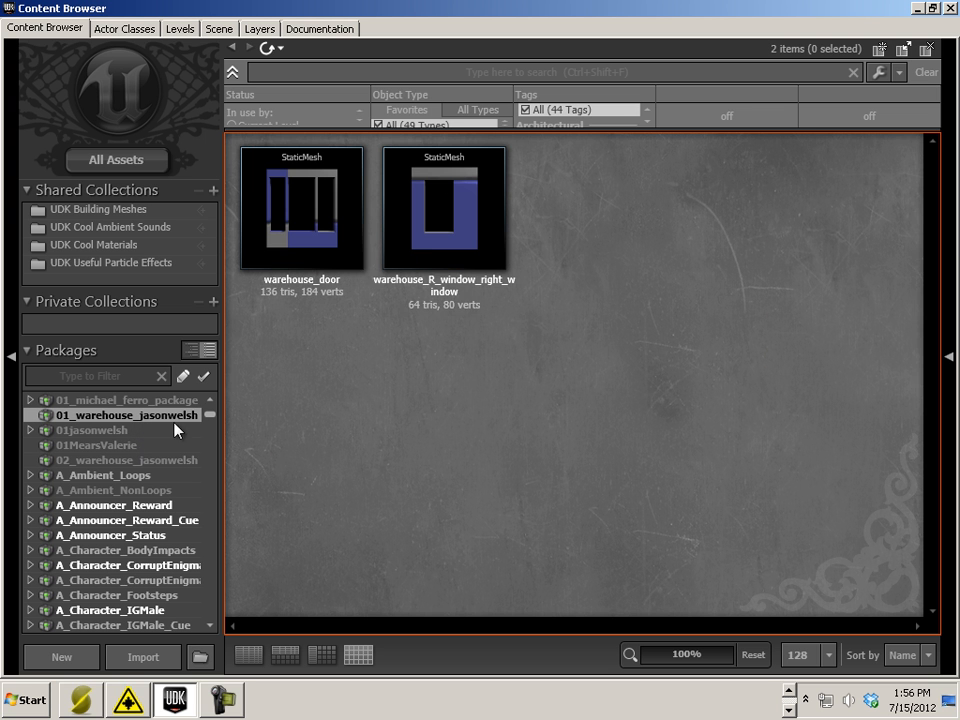
pyautogui.click(412, 210)
pyautogui.keyDown('ctrl'); pyautogui.click(318, 199); pyautogui.keyUp('ctrl')
pyautogui.rightClick(312, 192)
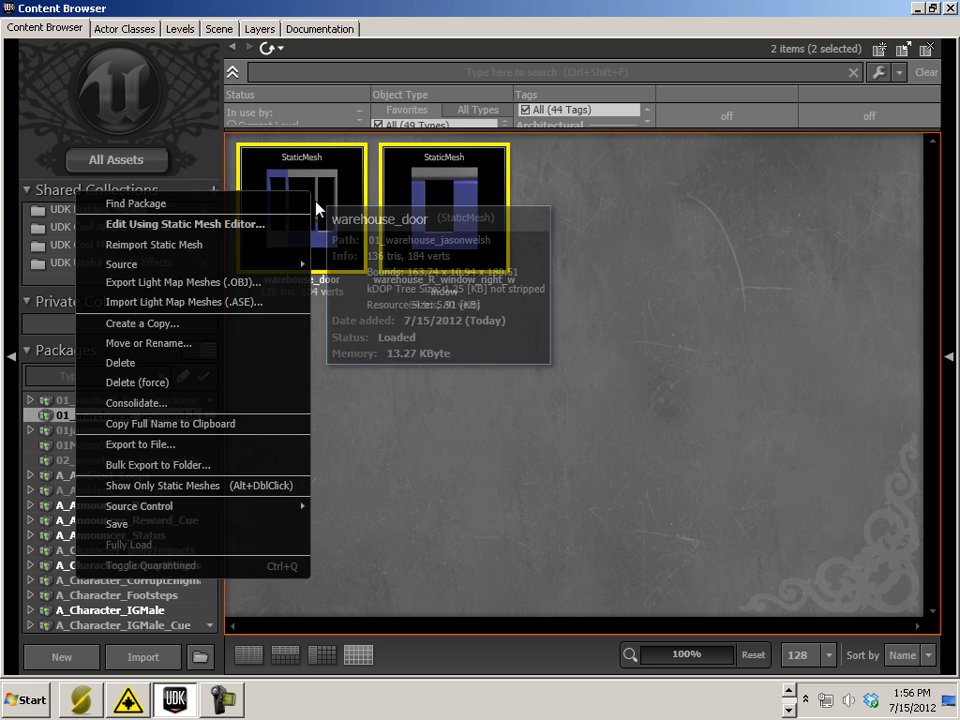
pyautogui.click(243, 344)
pyautogui.click(445, 239)
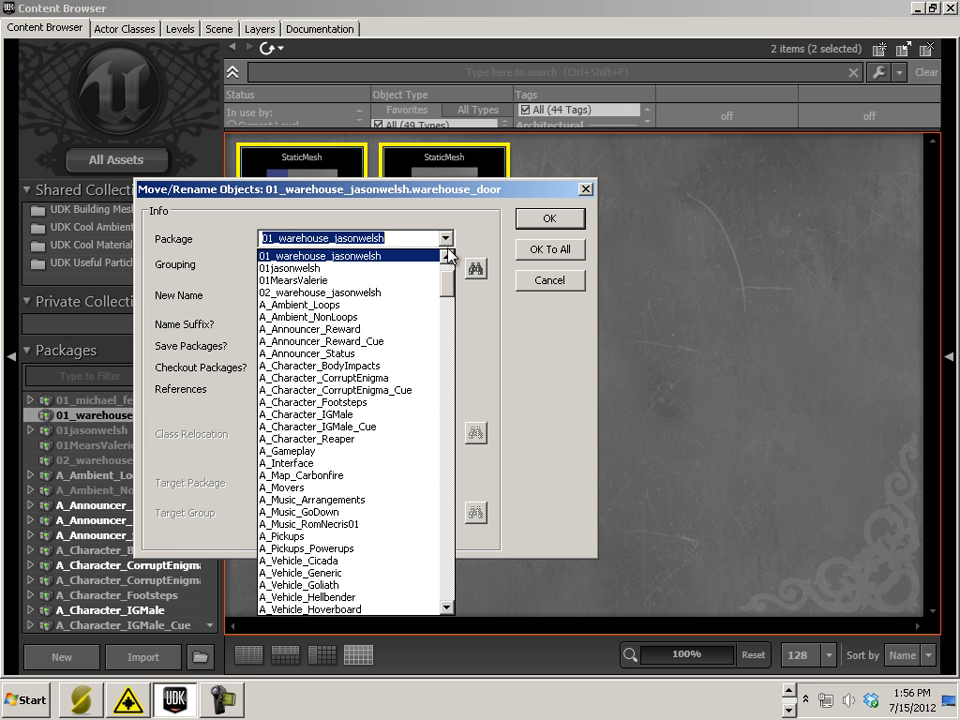
pyautogui.scroll(2, 407, 290)
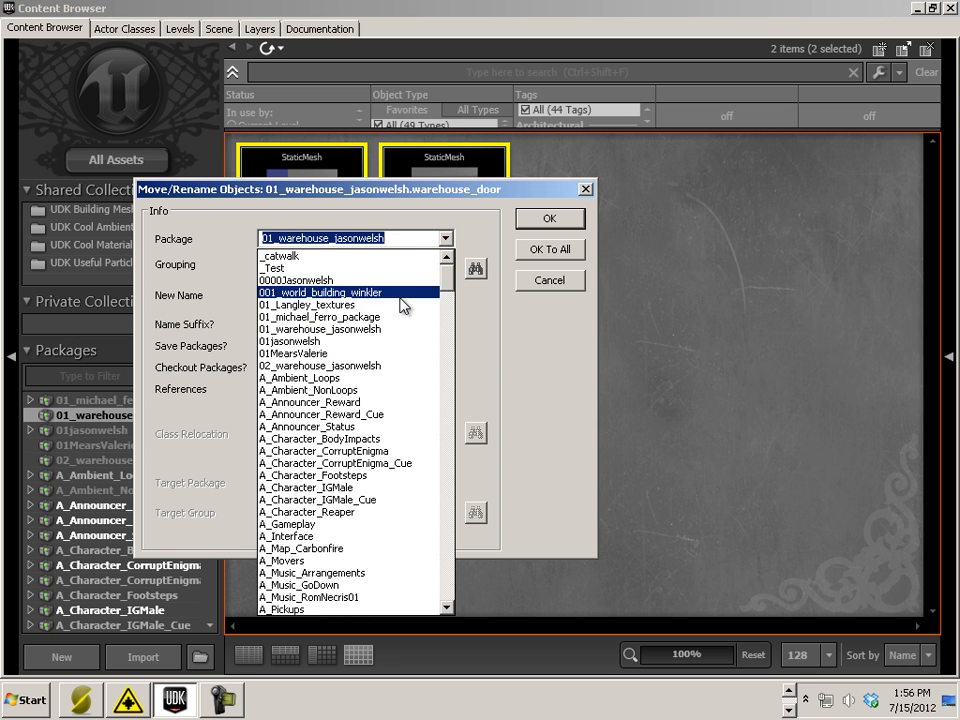
pyautogui.click(360, 366)
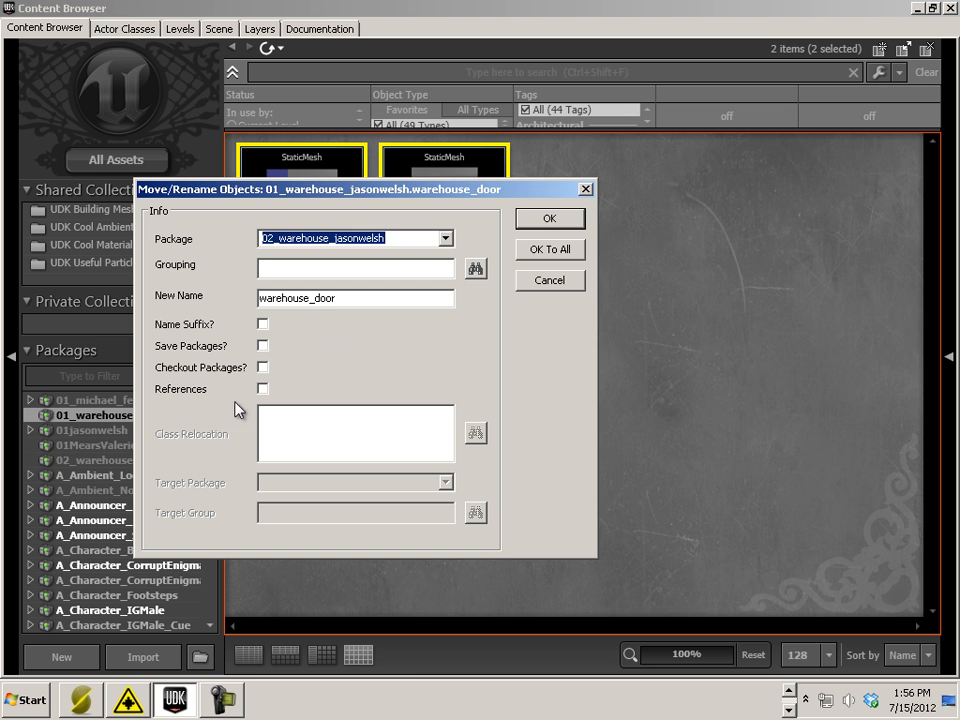
pyautogui.click(540, 225)
# - Check the contents of the 02_warehouse and 01_warehouse packages and show the 01_warehouse package's location on disk
pyautogui.click(130, 459)
pyautogui.click(160, 416)
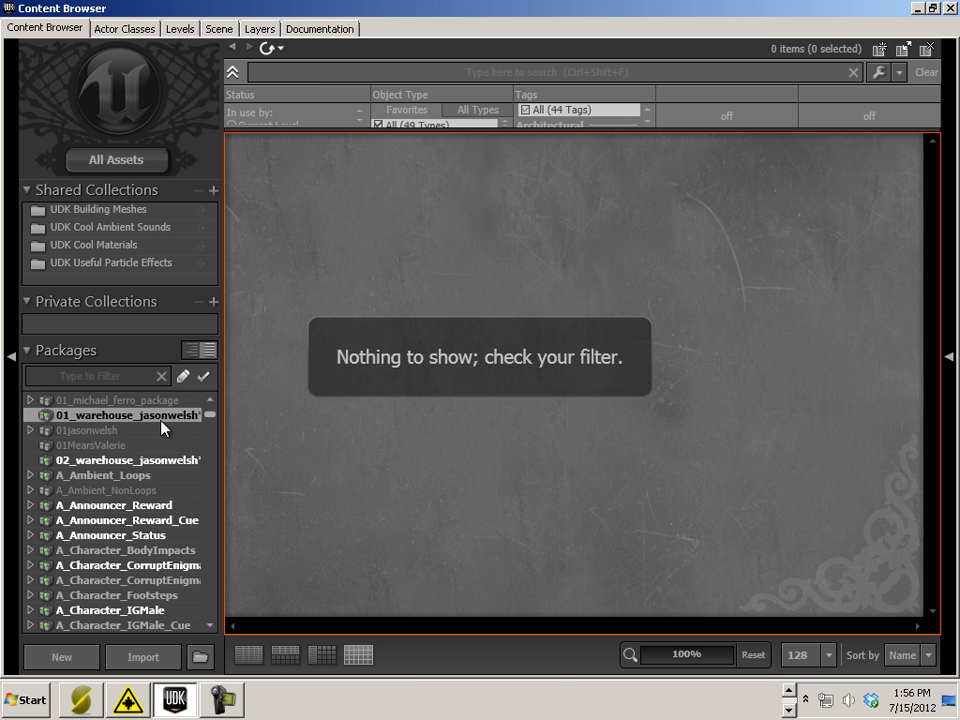
pyautogui.rightClick(57, 420)
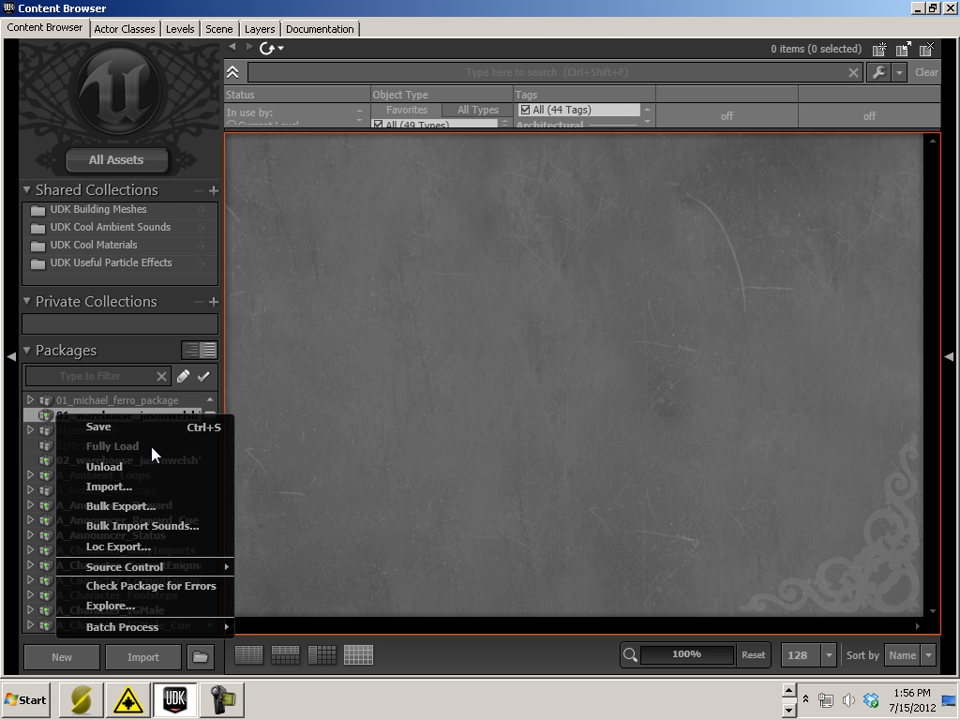
pyautogui.click(155, 606)
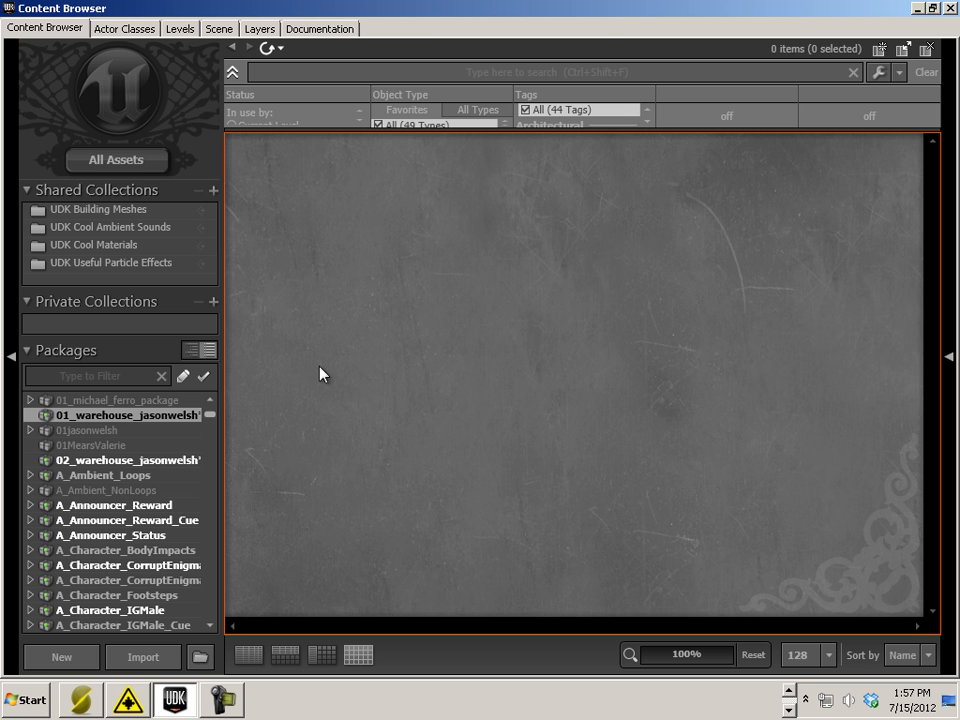
# - Move the warehouse_door and warehouse_R_window_right_window meshes from the 02_warehouse package back into the 01_warehouse package
pyautogui.click(140, 460)
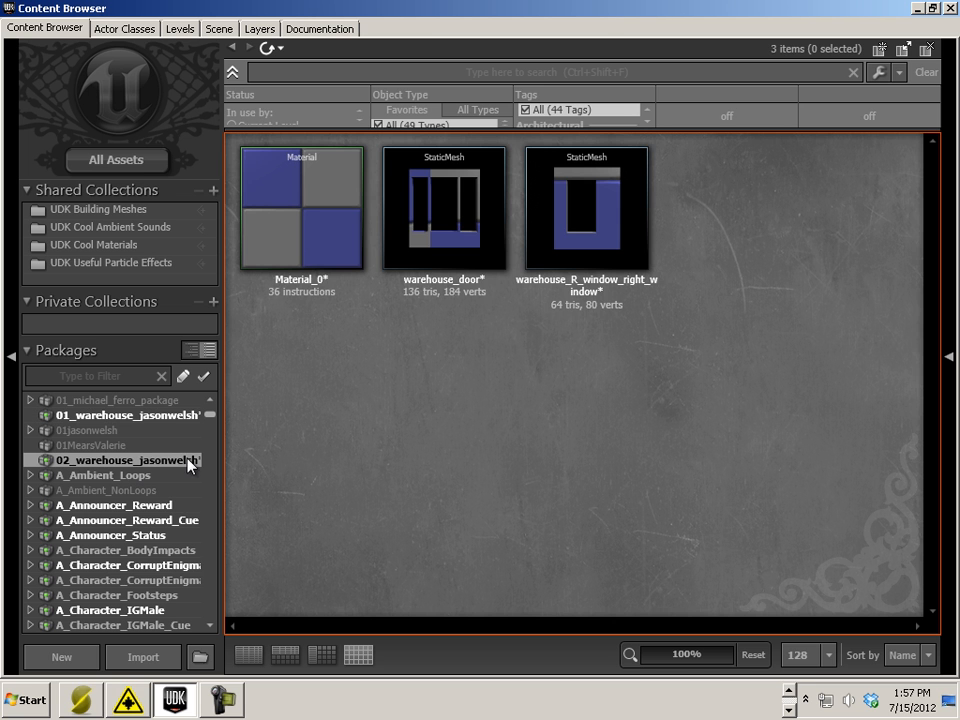
pyautogui.click(390, 238)
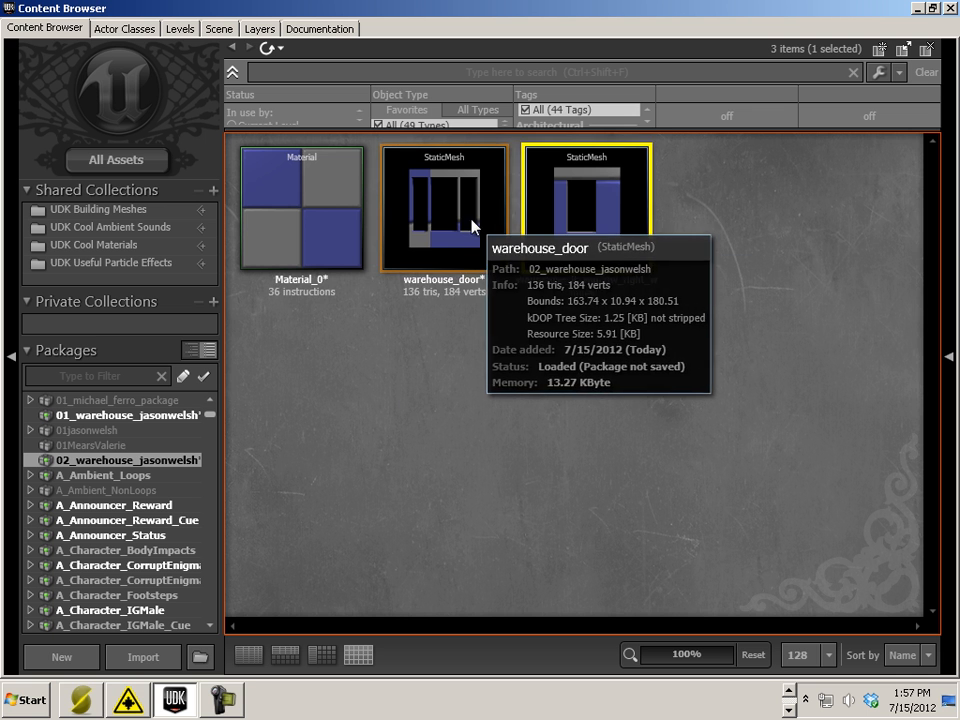
pyautogui.keyDown('ctrl'); pyautogui.click(476, 232); pyautogui.keyUp('ctrl')
pyautogui.rightClick(466, 226)
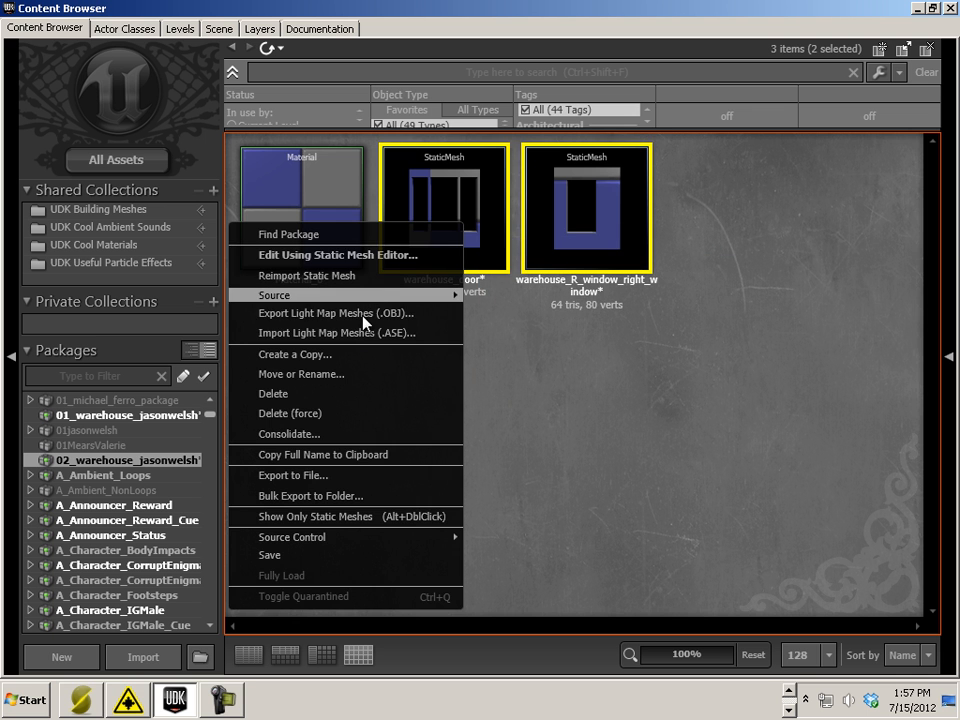
pyautogui.click(364, 373)
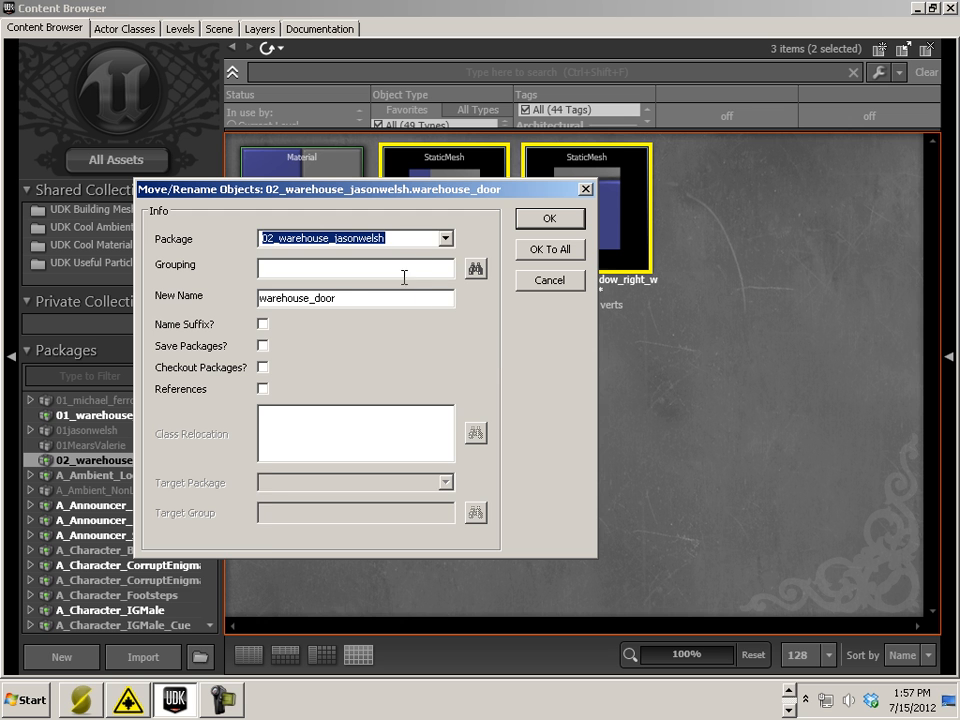
pyautogui.click(445, 238)
pyautogui.scroll(1, 432, 260)
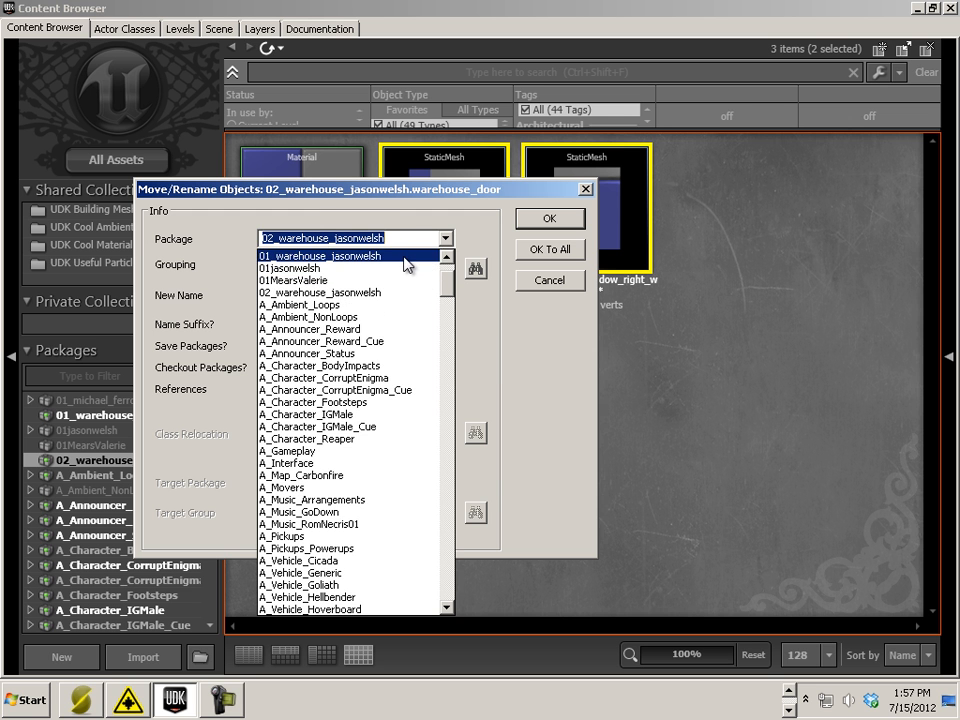
pyautogui.click(405, 257)
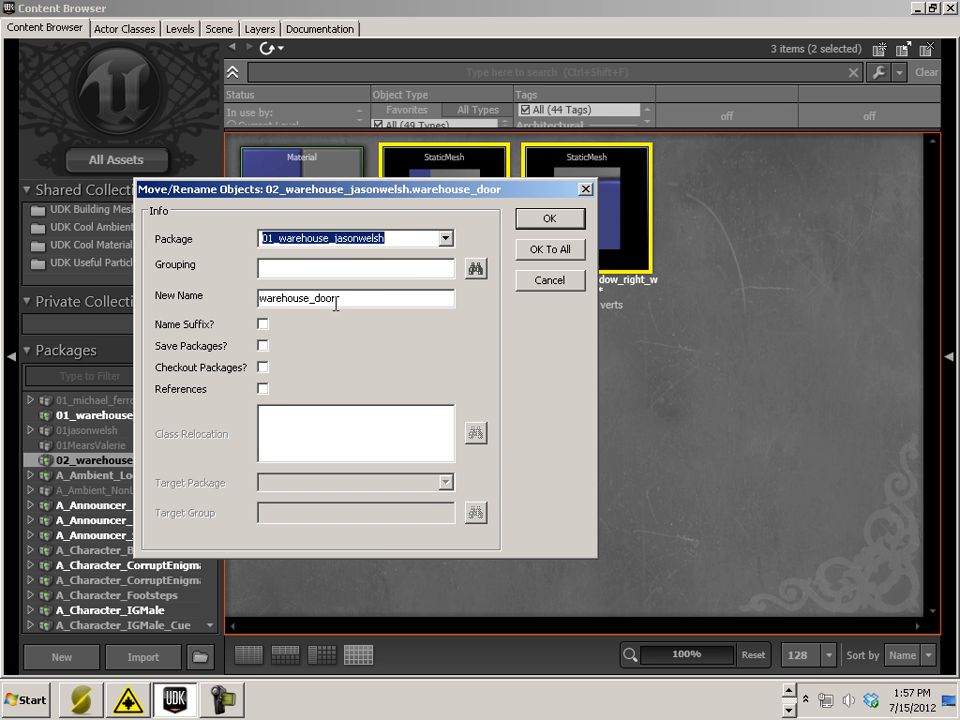
pyautogui.click(533, 220)
pyautogui.click(538, 221)
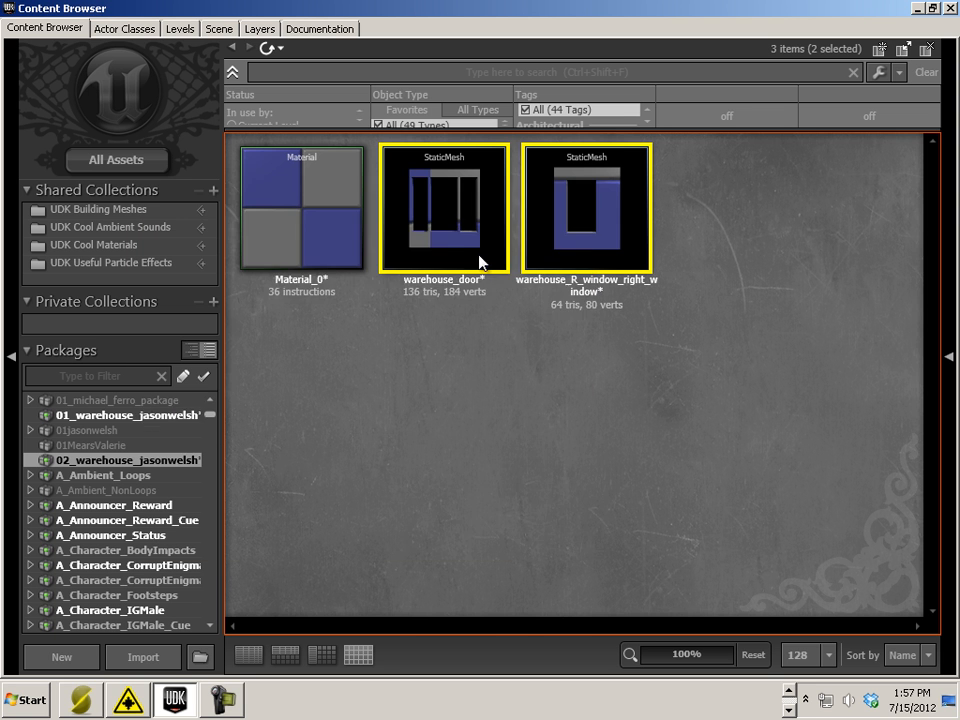
# - Try to unload the 02_warehouse package and dismiss the resulting message
pyautogui.click(146, 461)
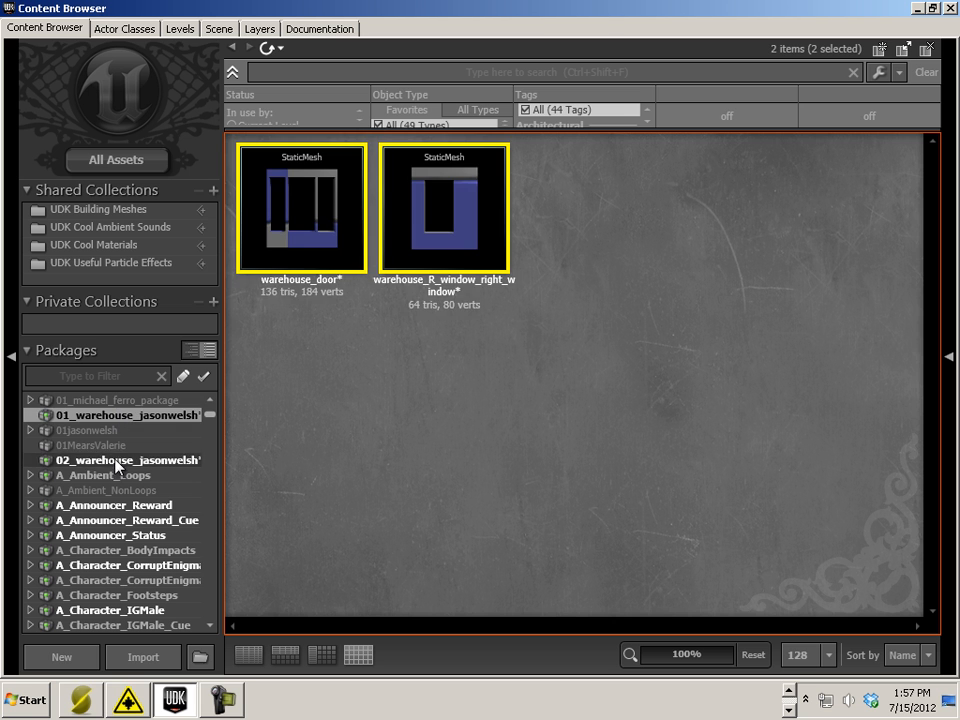
pyautogui.rightClick(137, 462)
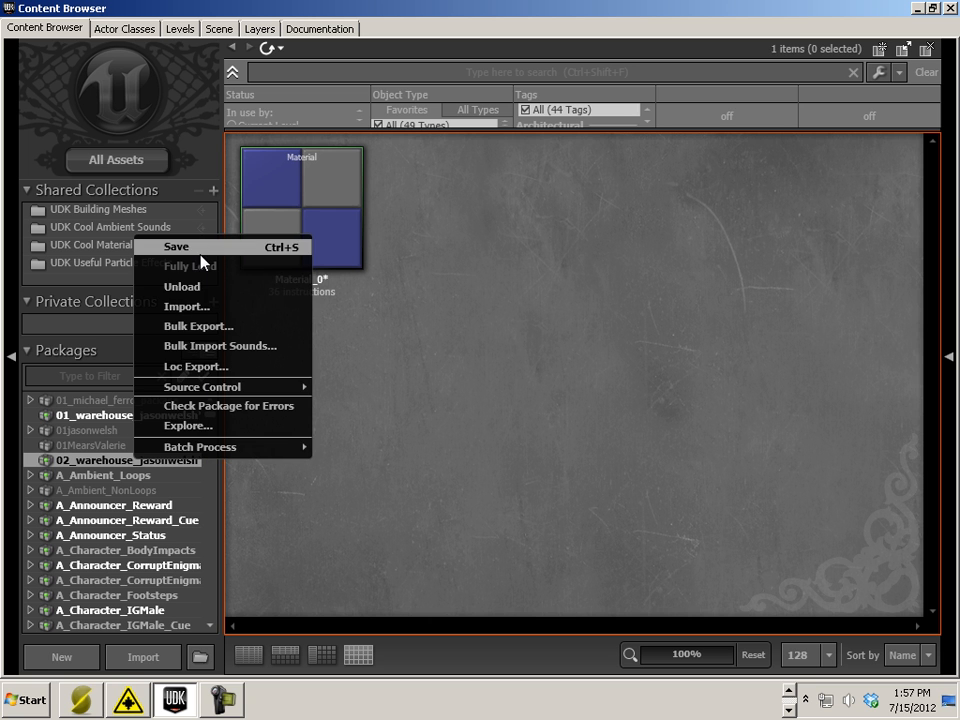
pyautogui.click(97, 461)
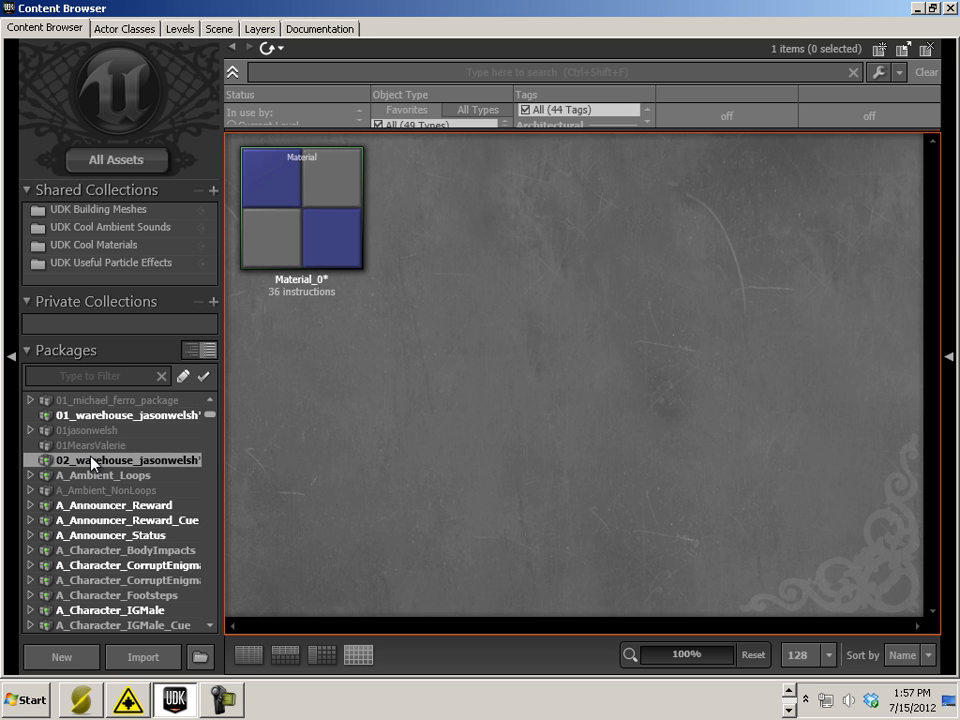
pyautogui.rightClick(94, 459)
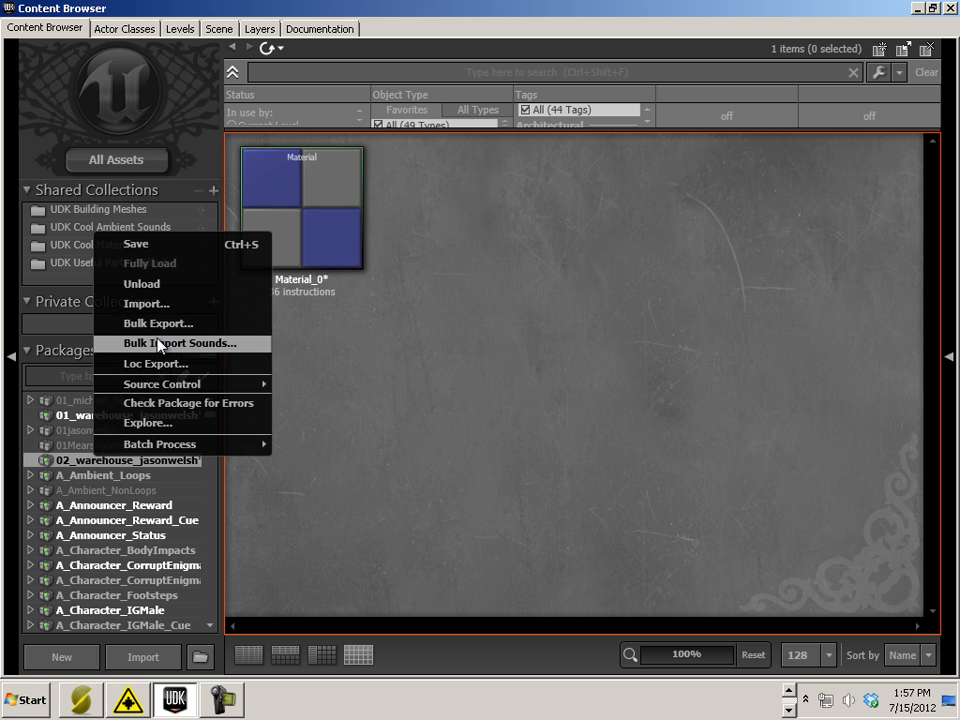
pyautogui.click(158, 284)
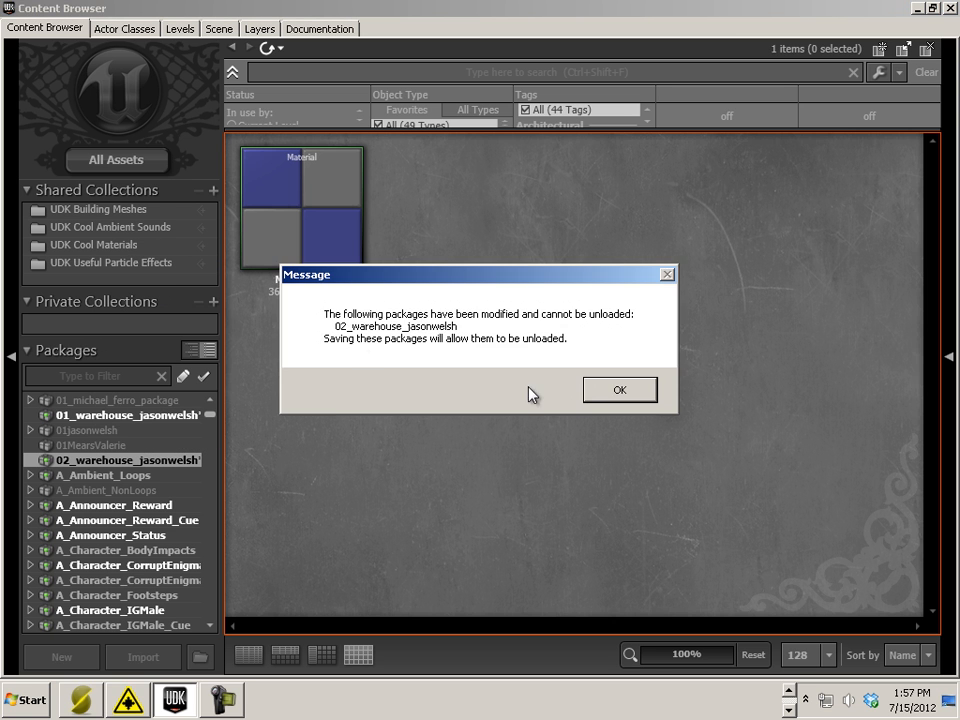
pyautogui.click(617, 391)
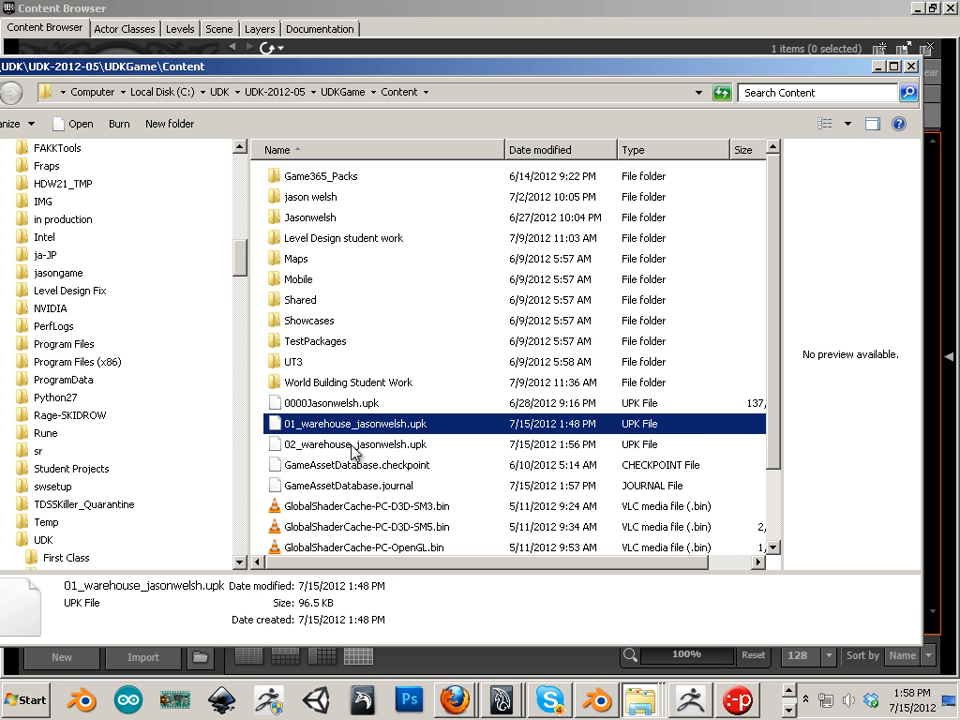
# - Delete the 02_warehouse .upk file from the UDKGame Content folder in Windows Explorer and move the folder window aside
pyautogui.click(340, 445)
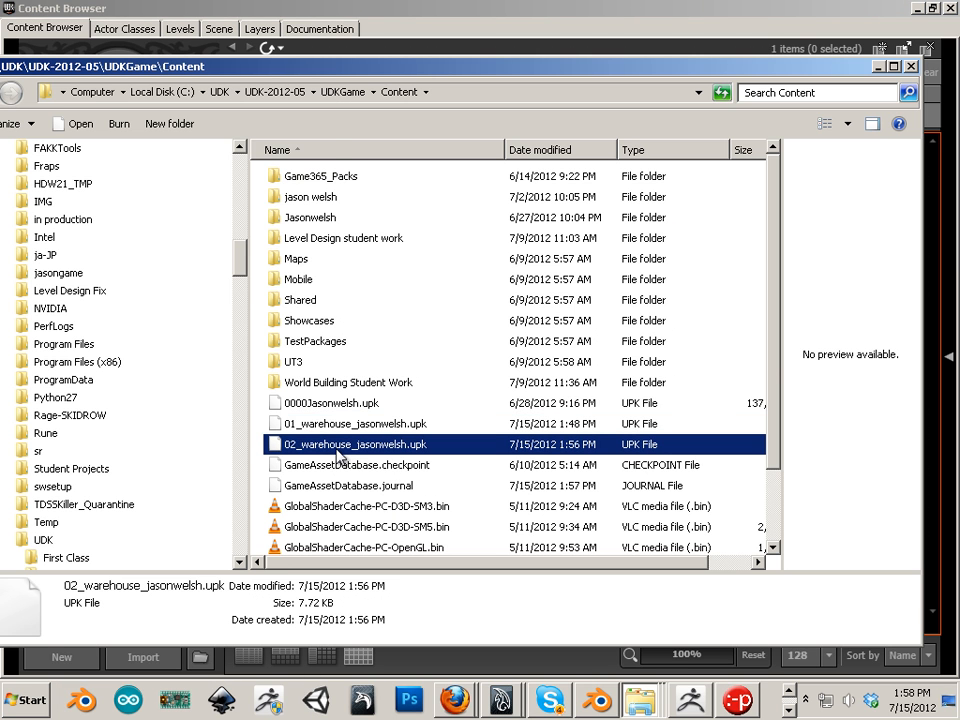
pyautogui.rightClick(338, 453)
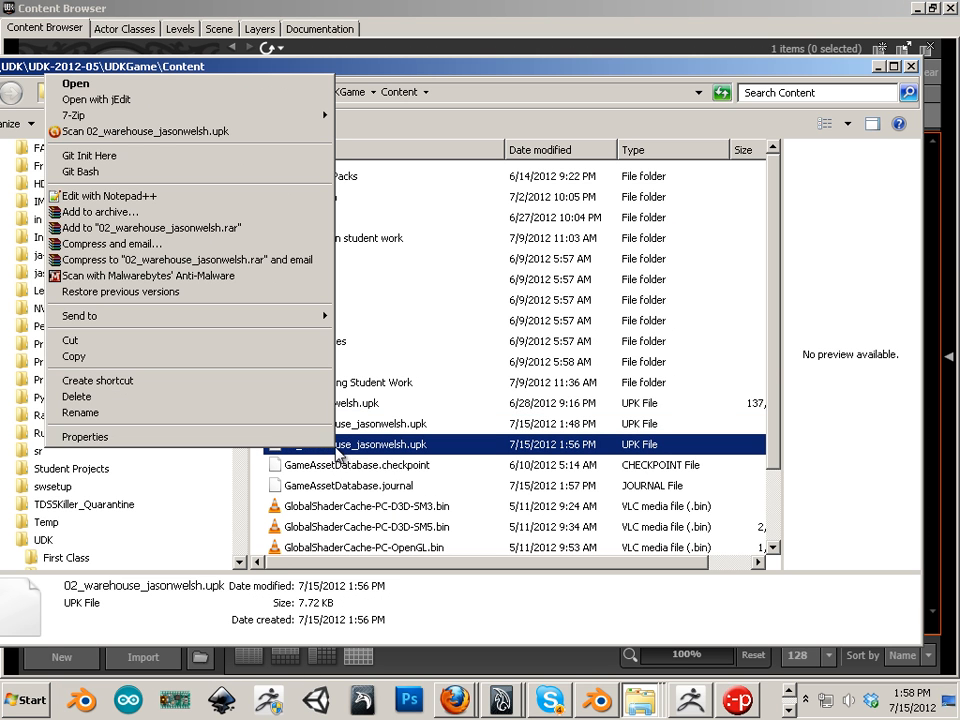
pyautogui.click(222, 398)
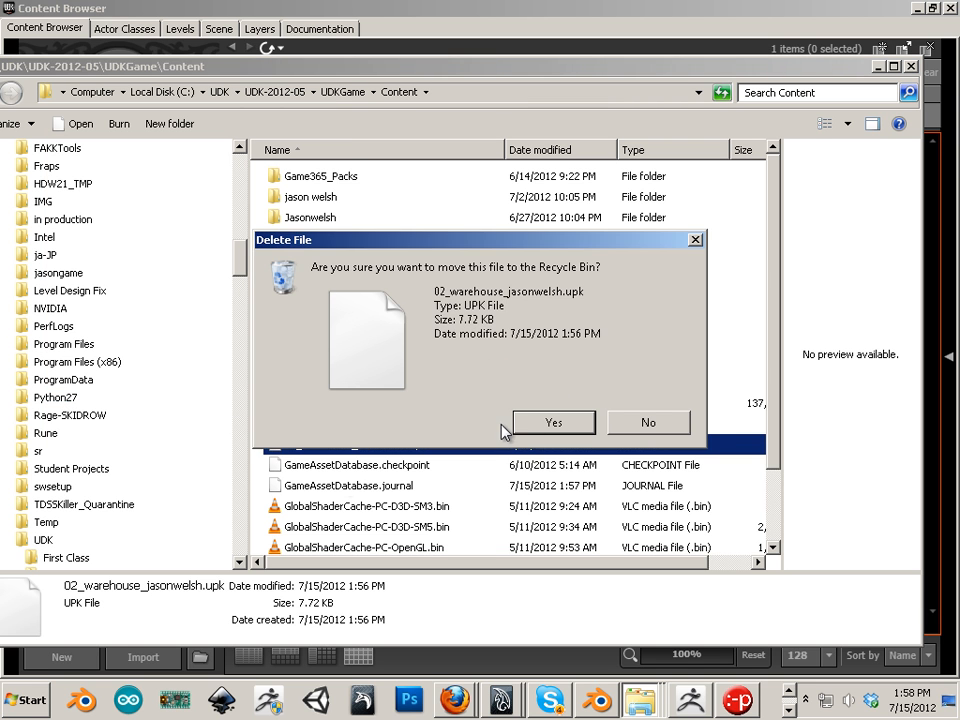
pyautogui.click(553, 422)
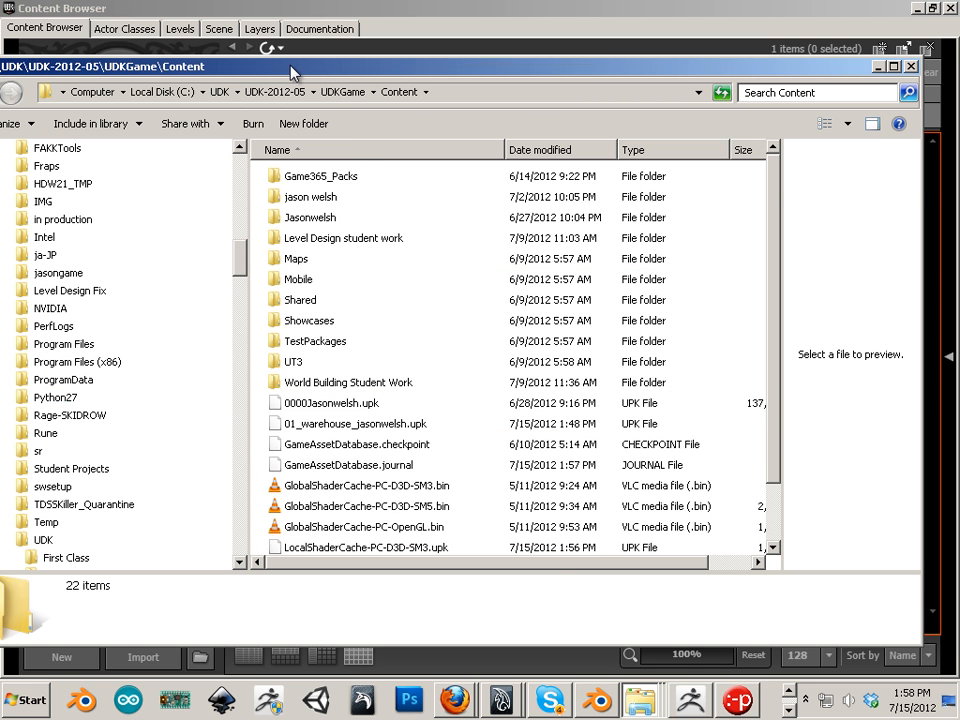
pyautogui.moveTo(291, 66); pyautogui.dragTo(959, 76)
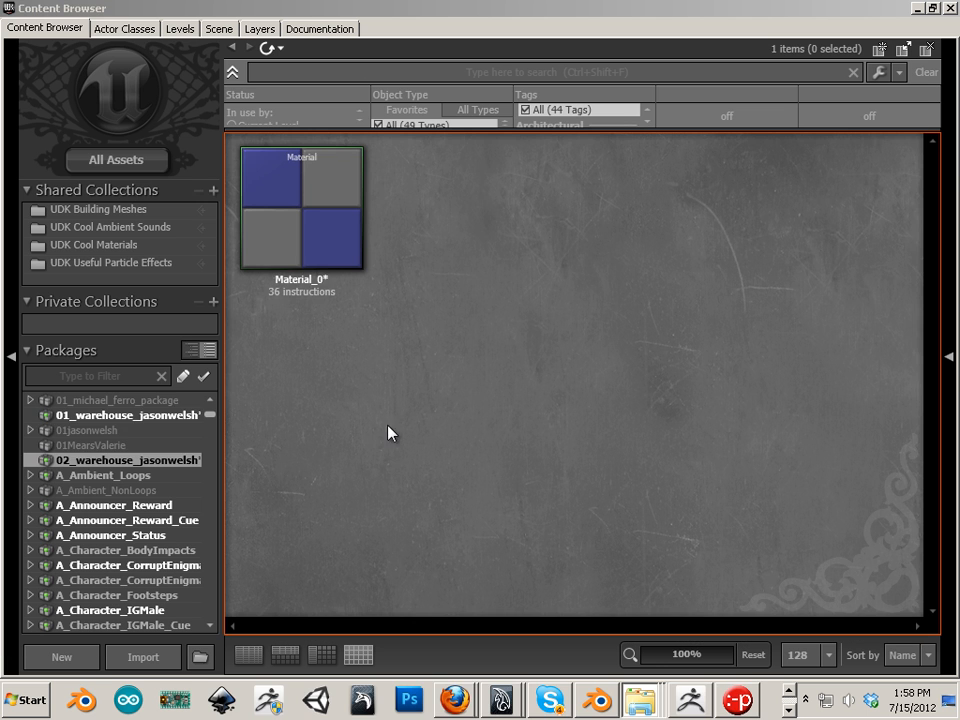
# - Import warehouse_gar_door.fbx from the Meshes folder into the 01_warehouse package as a static mesh
pyautogui.click(133, 417)
pyautogui.click(424, 213)
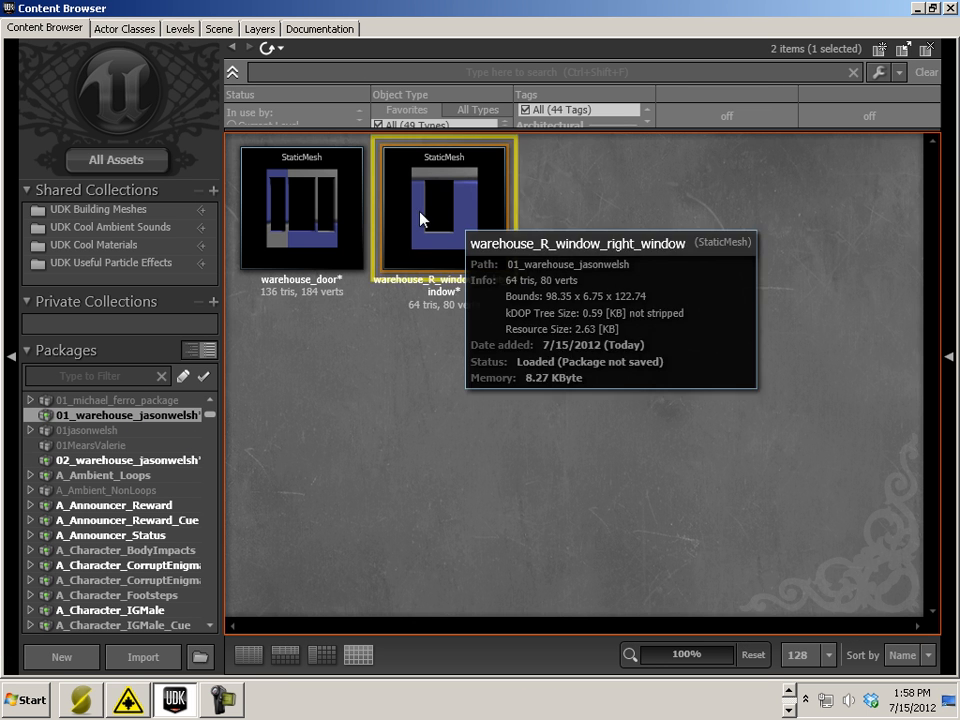
pyautogui.click(322, 222)
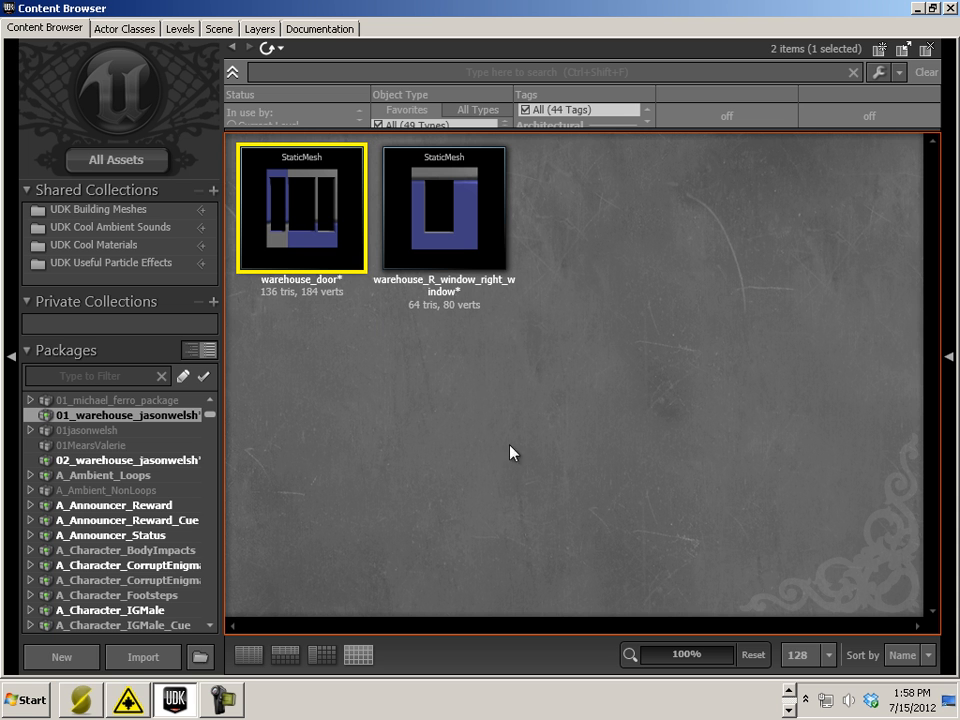
pyautogui.moveTo(401, 12)
pyautogui.mouseDown()
pyautogui.moveTo(435, 372)
pyautogui.moveTo(400, 2)
pyautogui.mouseUp()
pyautogui.click(142, 657)
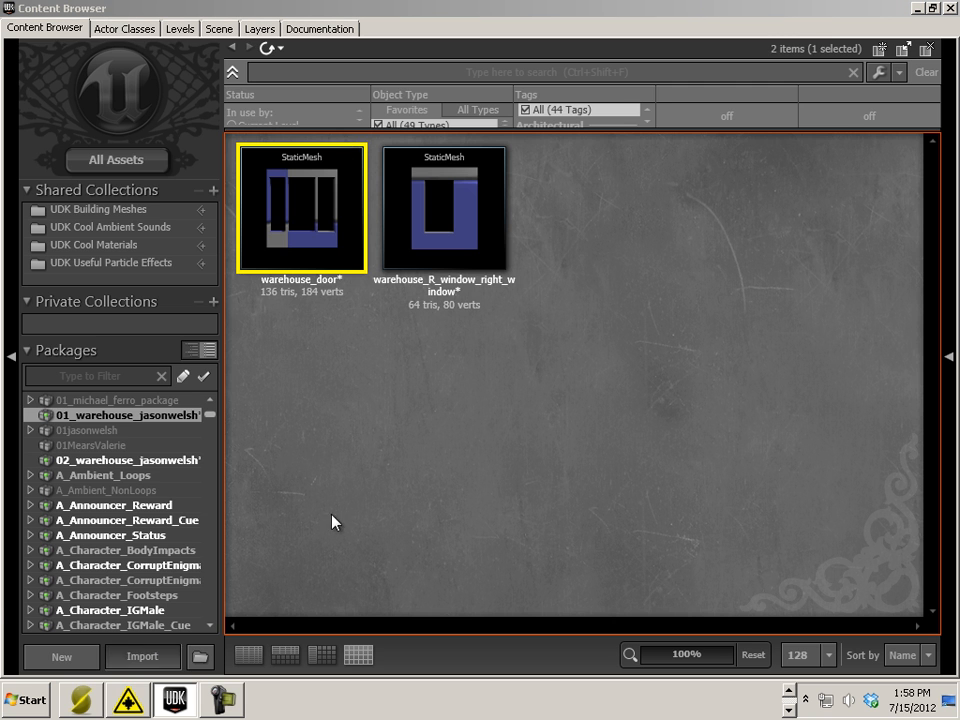
pyautogui.click(385, 178)
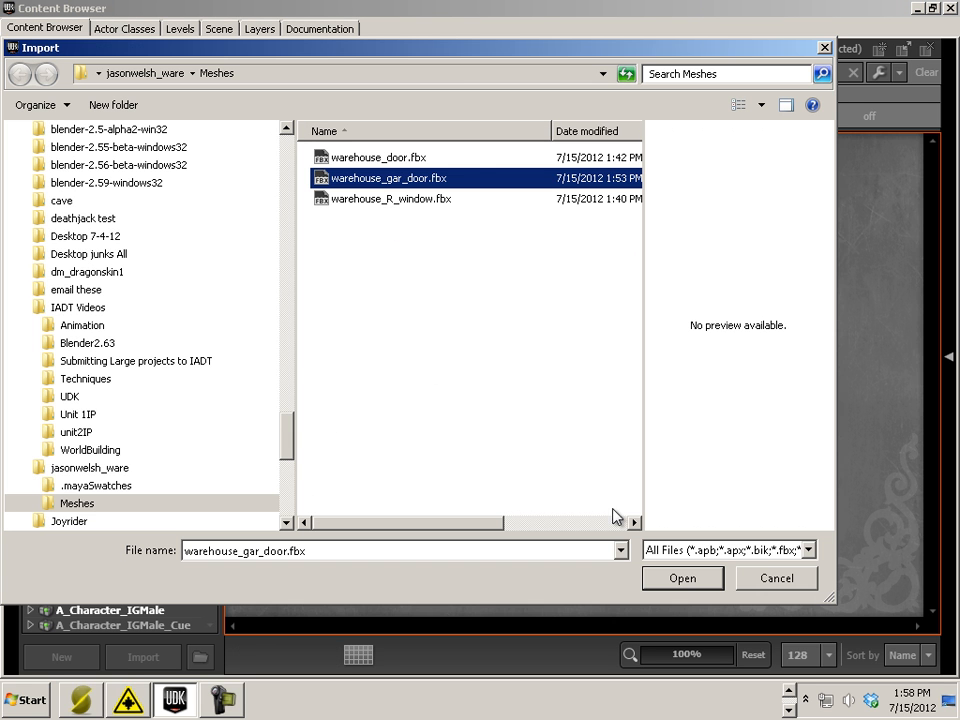
pyautogui.click(682, 579)
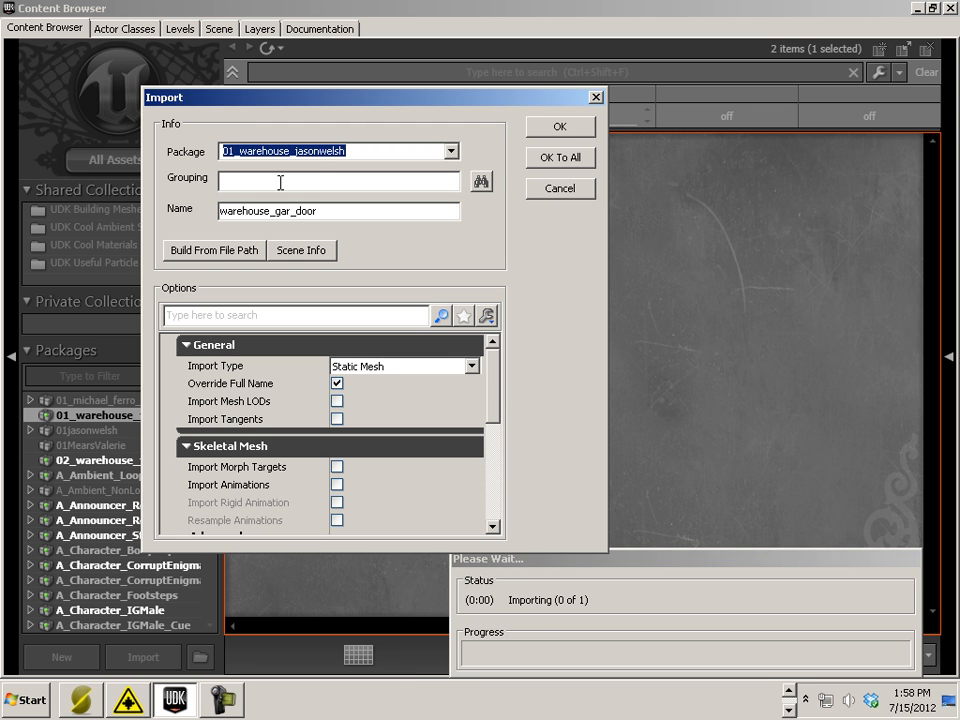
pyautogui.click(574, 128)
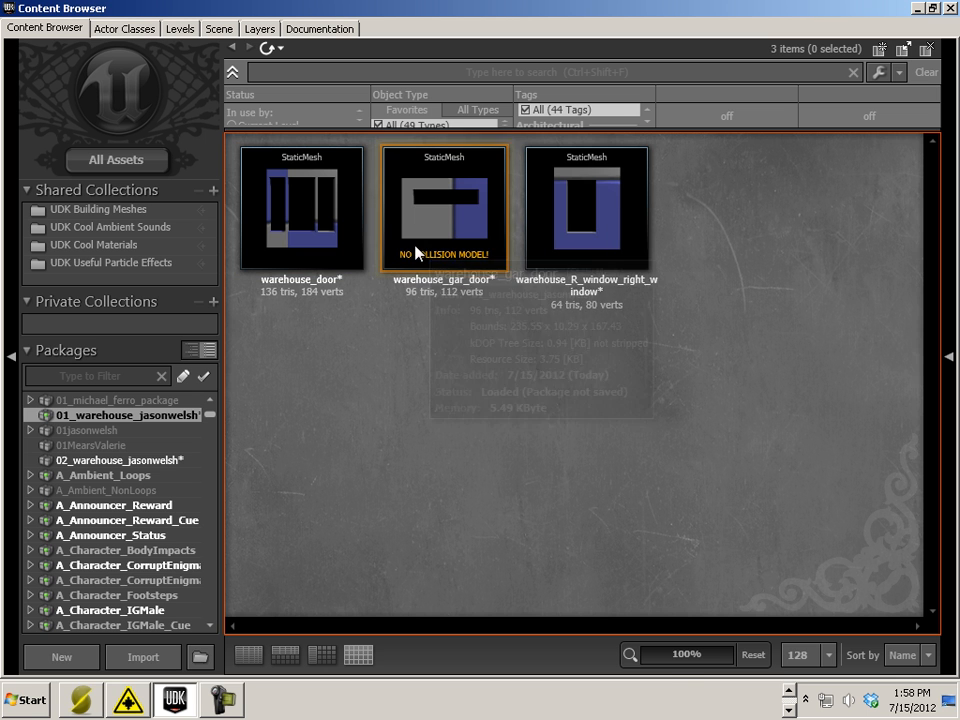
# - Open warehouse_gar_door in the Static Mesh Editor and add a 6DOP simplified collision to it
pyautogui.doubleClick(416, 250)
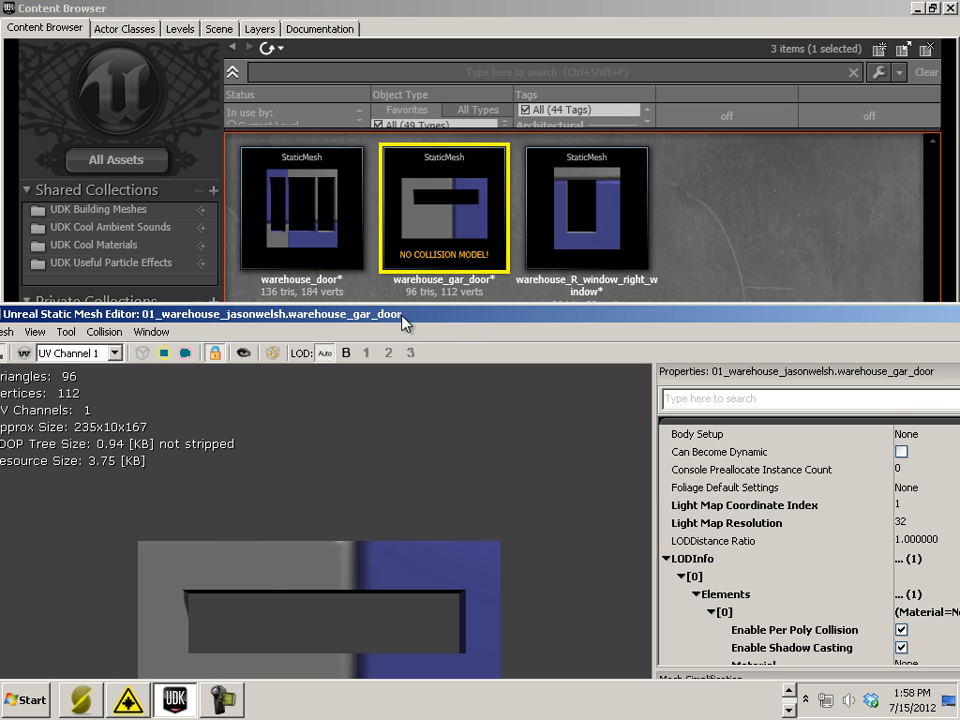
pyautogui.moveTo(403, 318); pyautogui.dragTo(477, 93)
pyautogui.click(180, 109)
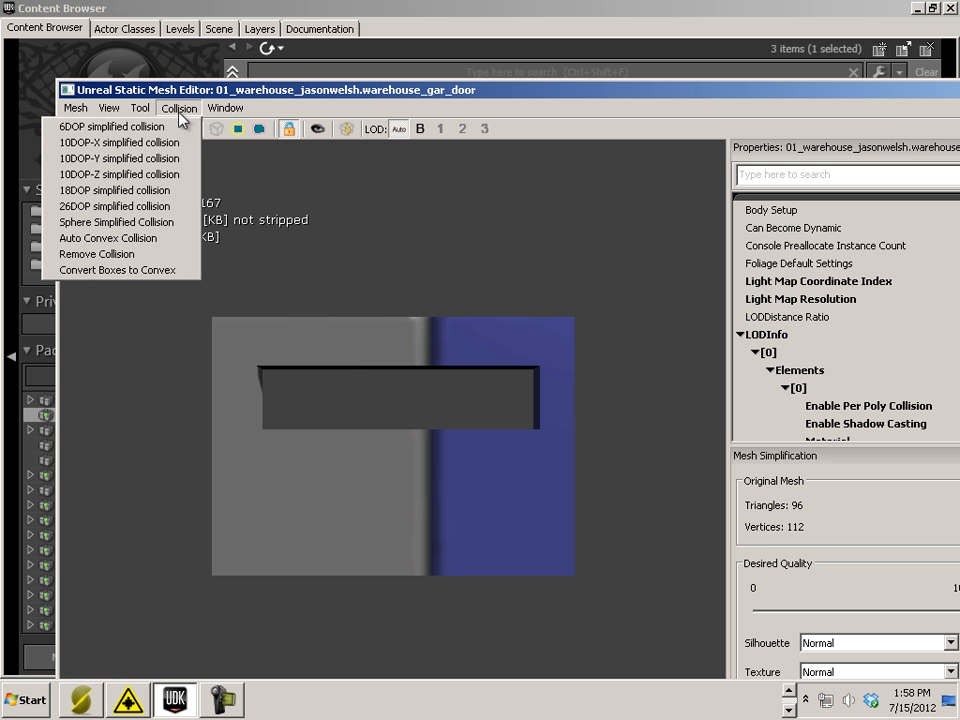
pyautogui.click(78, 129)
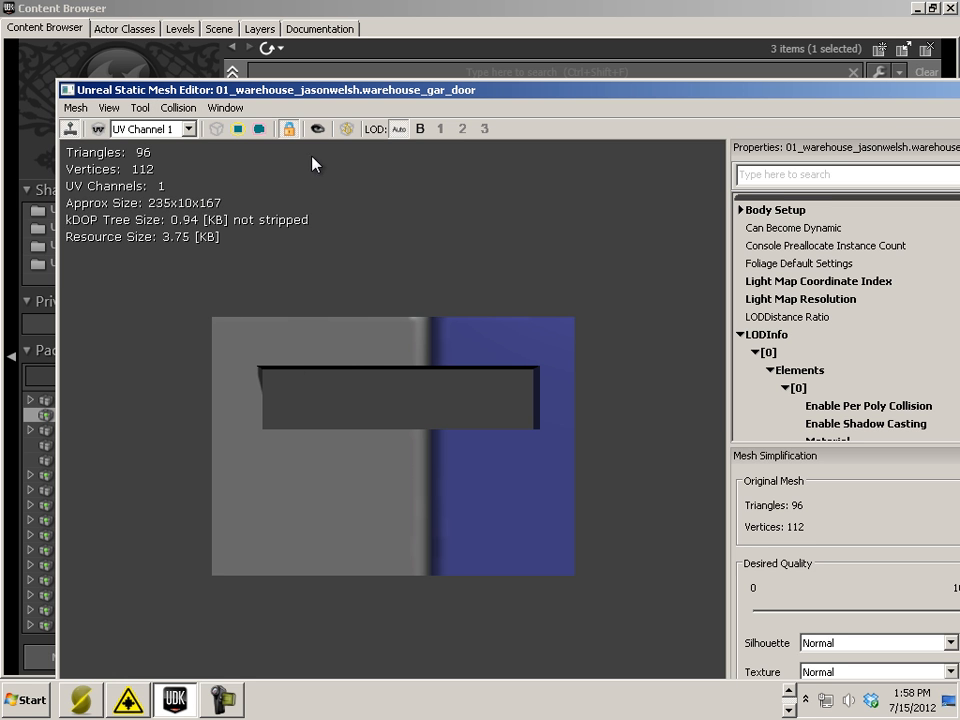
# - Show the garage door's simplified collision wireframe in the Static Mesh Editor, check the mesh properties and close the editor
pyautogui.click(262, 128)
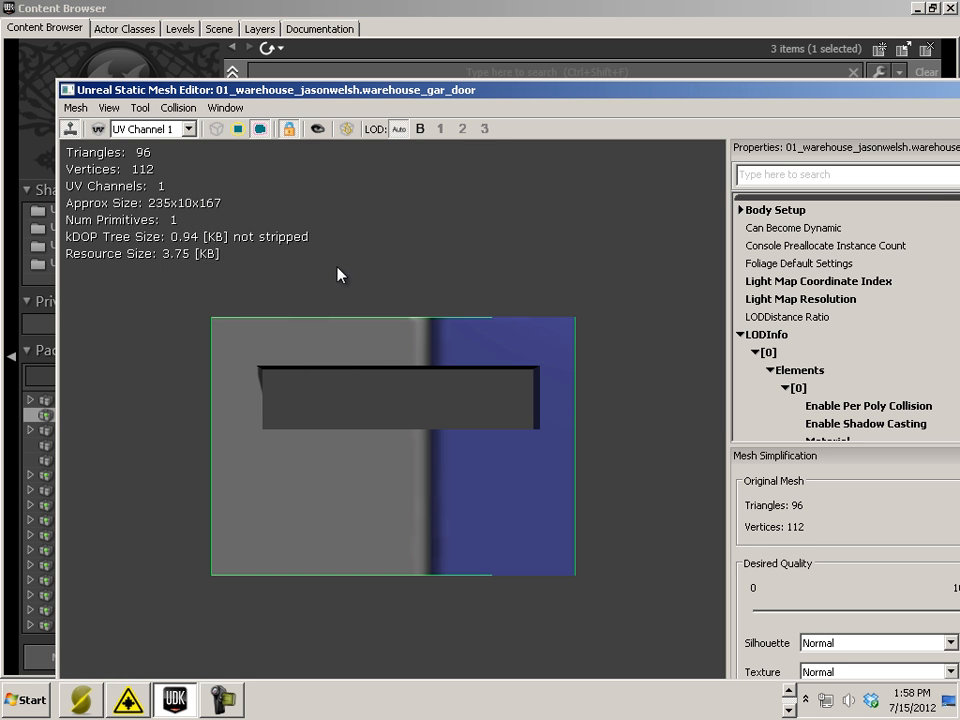
pyautogui.moveTo(549, 88); pyautogui.dragTo(268, 109)
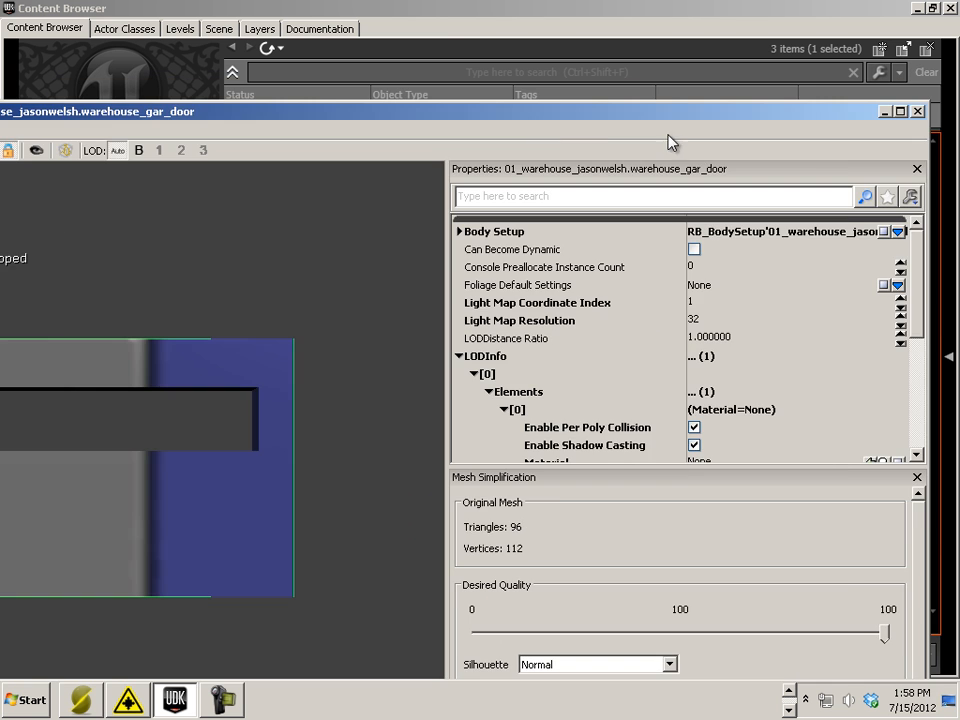
pyautogui.moveTo(678, 124); pyautogui.dragTo(418, 171)
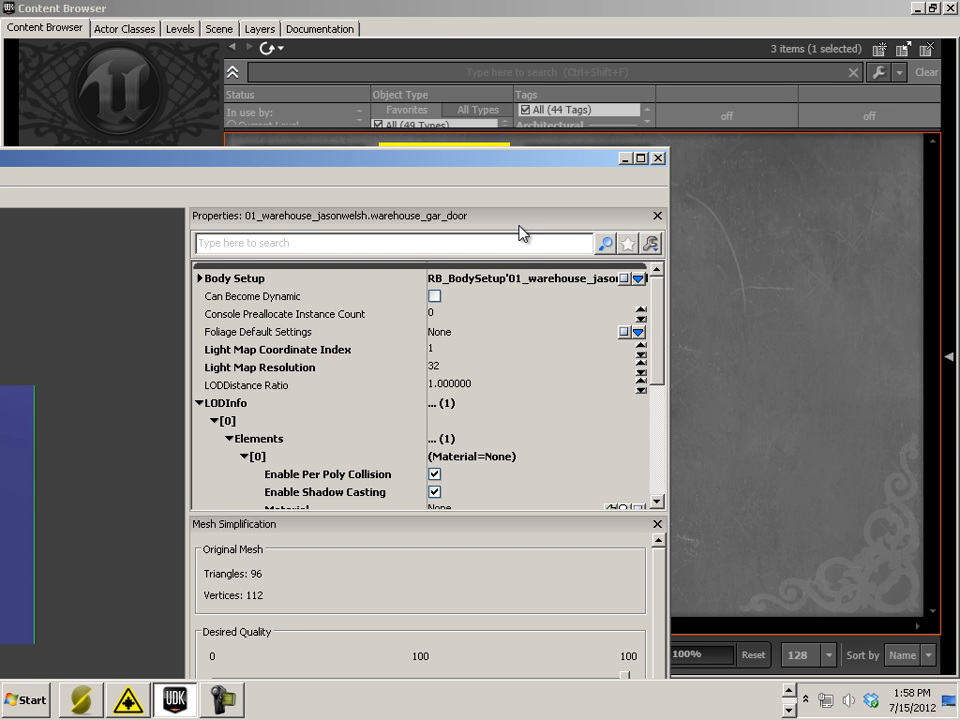
pyautogui.click(658, 158)
# - Clear the mesh selection and save the 01_warehouse package
pyautogui.click(611, 343)
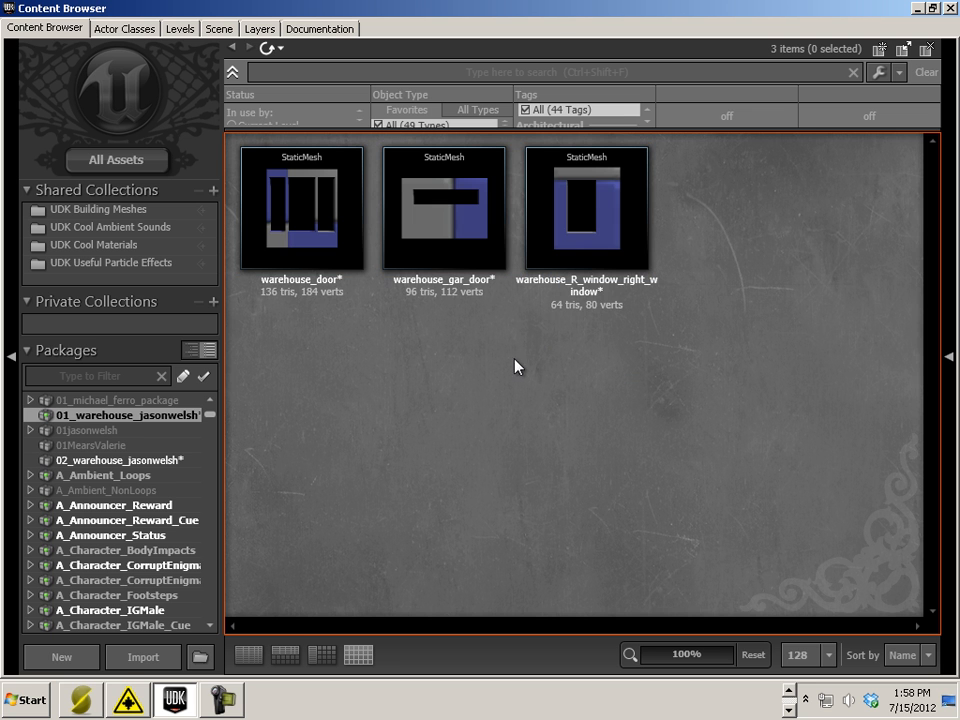
pyautogui.rightClick(128, 423)
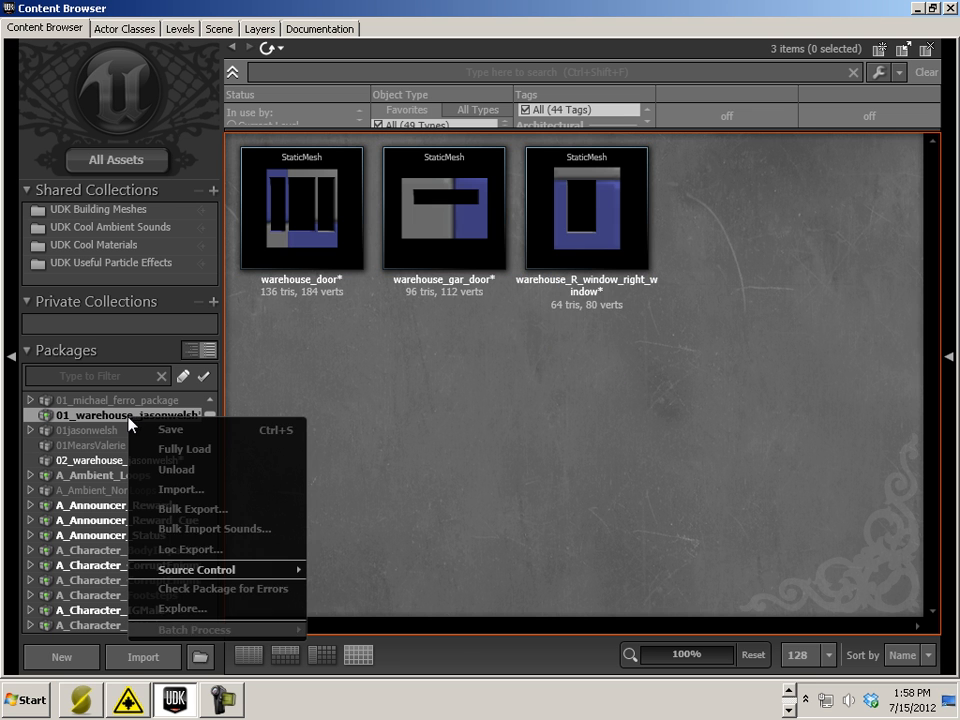
pyautogui.click(160, 430)
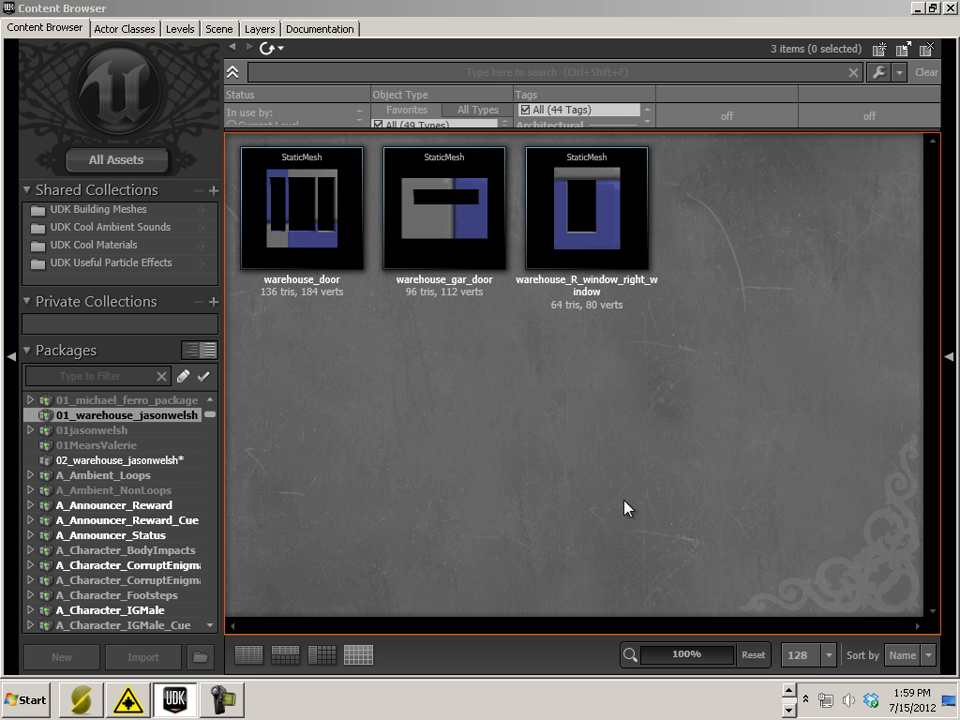
# - Select warehouse_gar_door, restore the Content Browser to a movable window and look over the main editor's file saving commands
pyautogui.click(621, 225)
pyautogui.click(445, 210)
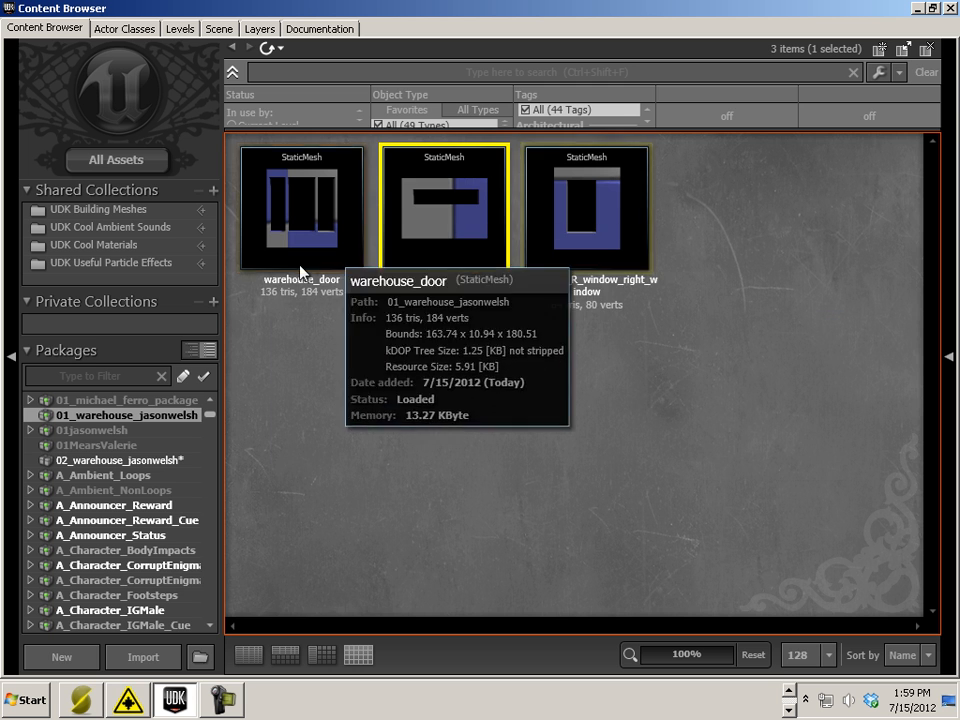
pyautogui.doubleClick(272, 10)
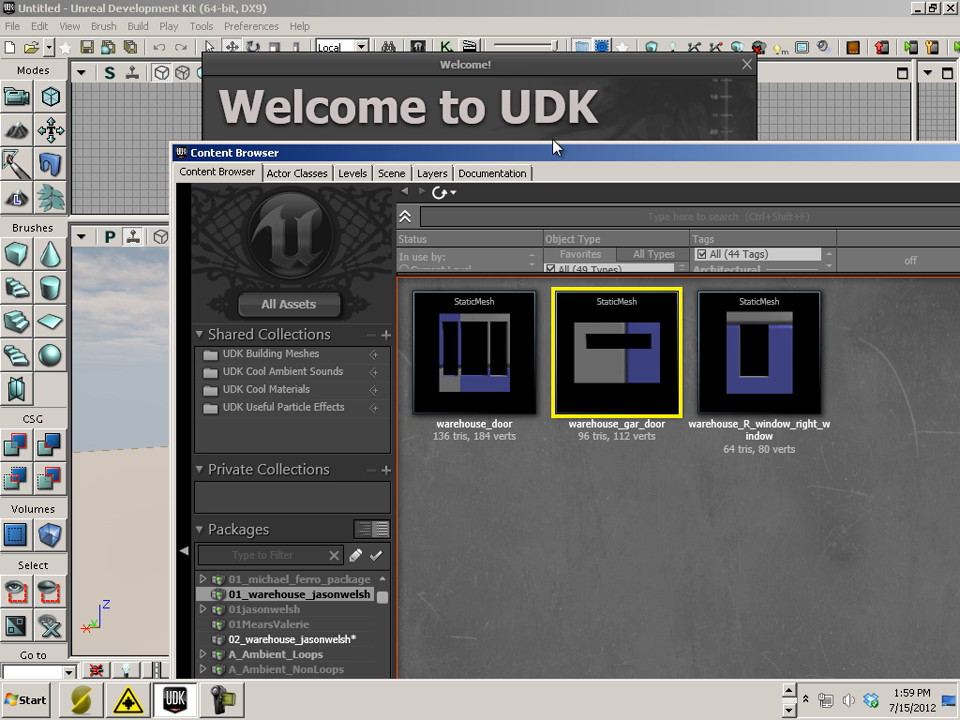
pyautogui.moveTo(556, 147); pyautogui.dragTo(386, 97)
pyautogui.click(12, 26)
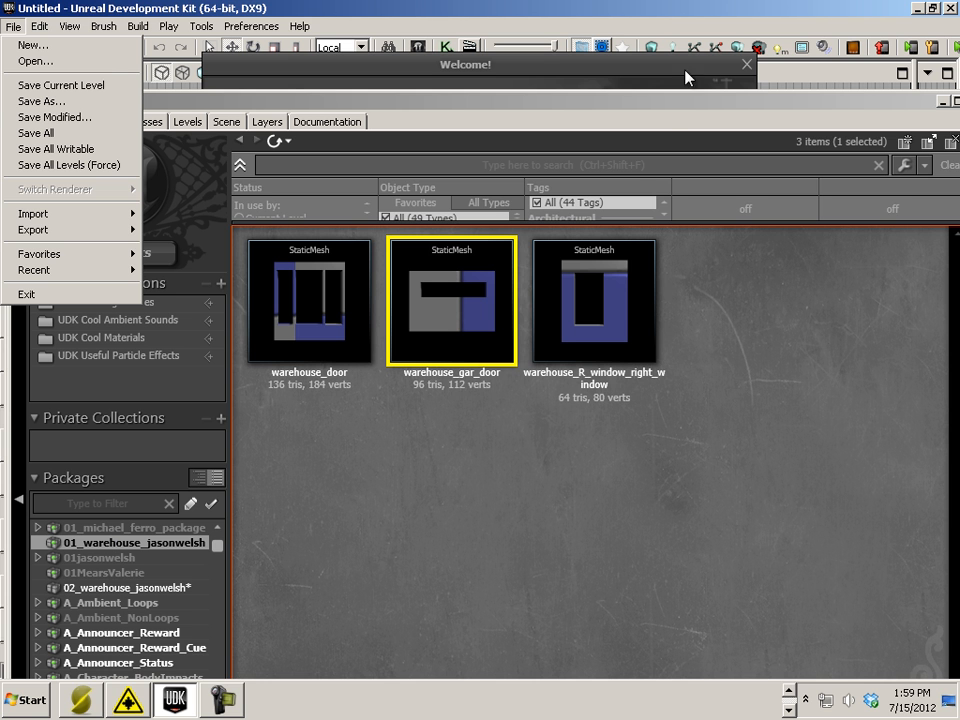
pyautogui.moveTo(612, 106); pyautogui.dragTo(591, 15)
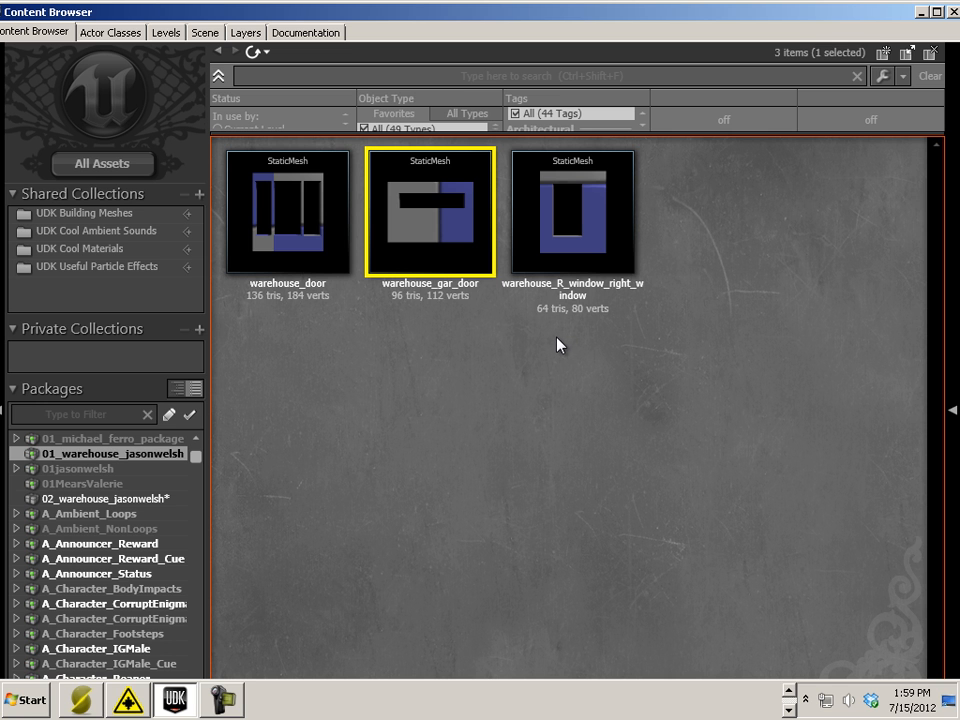
# - Switch to Maya and examine the stair piece and the other modular parts around the garage door
pyautogui.hotkey('alt', 'Tab')
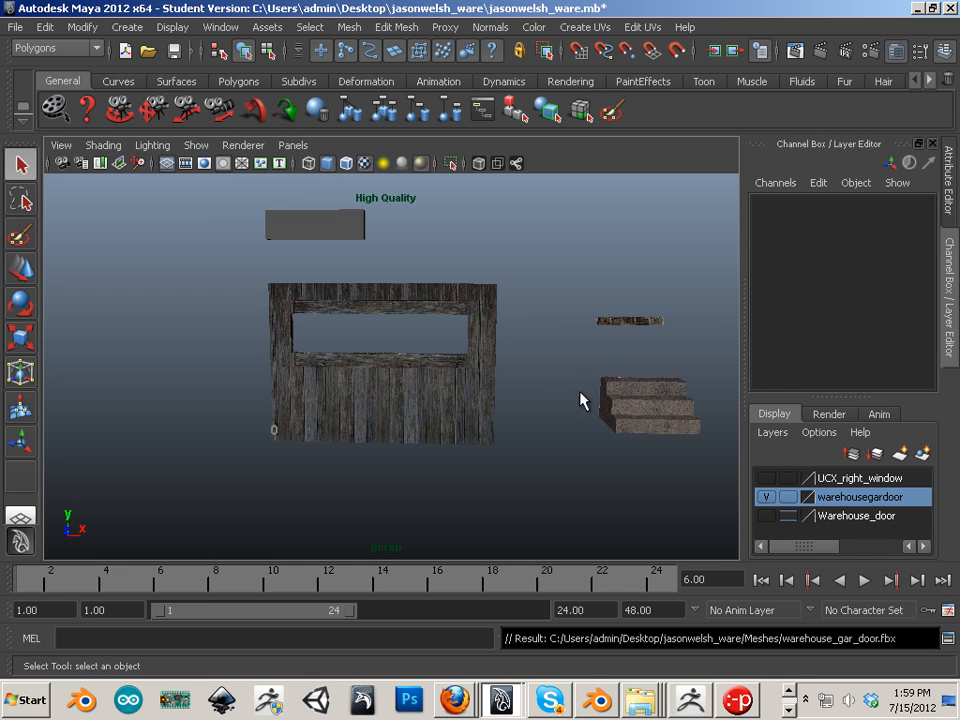
pyautogui.click(639, 411)
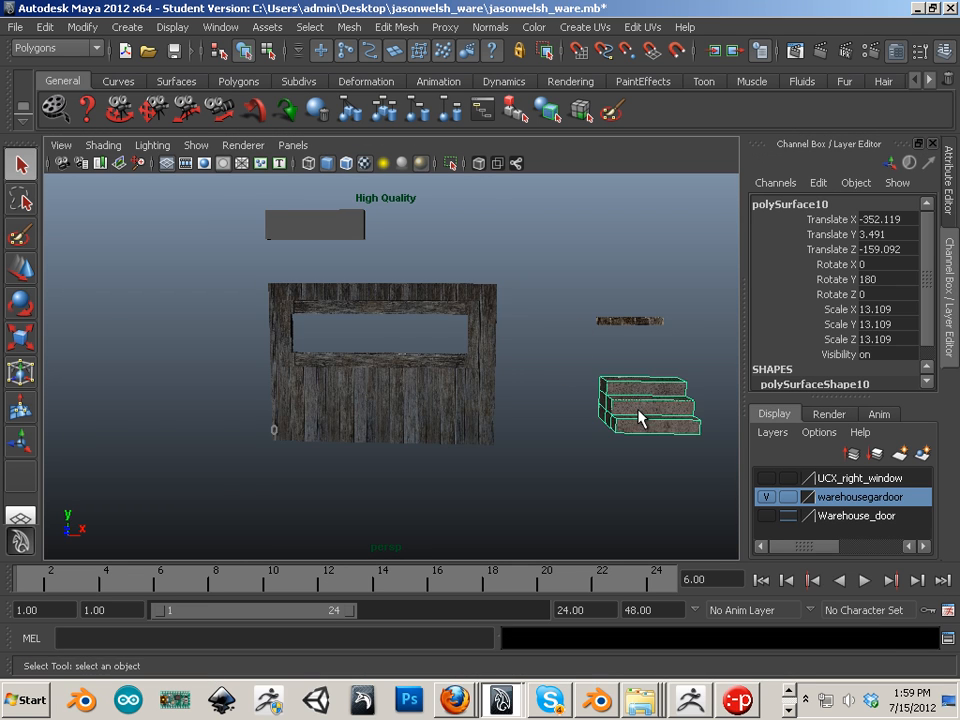
pyautogui.keyDown('alt'); pyautogui.moveTo(642, 391); pyautogui.dragTo(491, 385, button='middle'); pyautogui.keyUp('alt')
pyautogui.keyDown('alt'); pyautogui.moveTo(492, 387); pyautogui.dragTo(566, 411, button='right'); pyautogui.keyUp('alt')
pyautogui.keyDown('alt'); pyautogui.moveTo(546, 405); pyautogui.dragTo(494, 411); pyautogui.keyUp('alt')
pyautogui.keyDown('alt'); pyautogui.moveTo(494, 411); pyautogui.dragTo(373, 372, button='right'); pyautogui.keyUp('alt')
pyautogui.keyDown('alt'); pyautogui.moveTo(373, 372); pyautogui.dragTo(369, 370, button='middle'); pyautogui.keyUp('alt')
pyautogui.keyDown('alt'); pyautogui.moveTo(369, 370); pyautogui.dragTo(446, 349); pyautogui.keyUp('alt')
pyautogui.keyDown('alt'); pyautogui.moveTo(446, 349); pyautogui.dragTo(454, 388, button='right'); pyautogui.keyUp('alt')
pyautogui.keyDown('alt'); pyautogui.moveTo(454, 388); pyautogui.dragTo(332, 315); pyautogui.keyUp('alt')
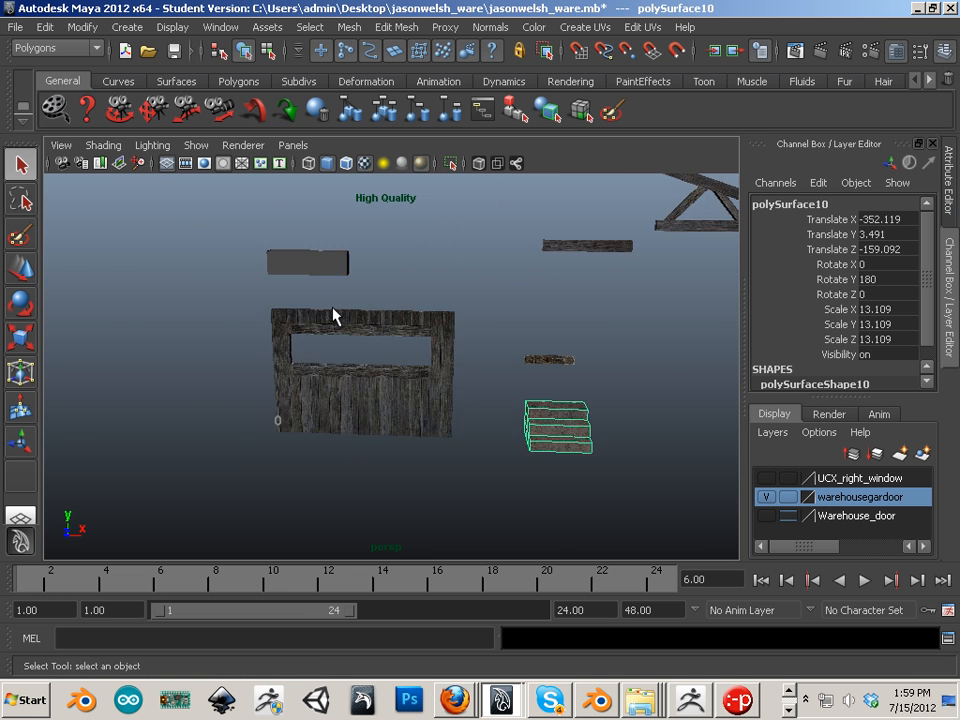
pyautogui.keyDown('alt'); pyautogui.moveTo(332, 315); pyautogui.dragTo(315, 298, button='middle'); pyautogui.keyUp('alt')
pyautogui.moveTo(315, 298)
pyautogui.keyDown('alt'); pyautogui.mouseDown()
pyautogui.moveTo(332, 302)
pyautogui.moveTo(306, 302)
pyautogui.mouseUp(); pyautogui.keyUp('alt')
# - Examine the brick window-wall sections and the separate window frames by selecting them one after another
pyautogui.click(308, 295)
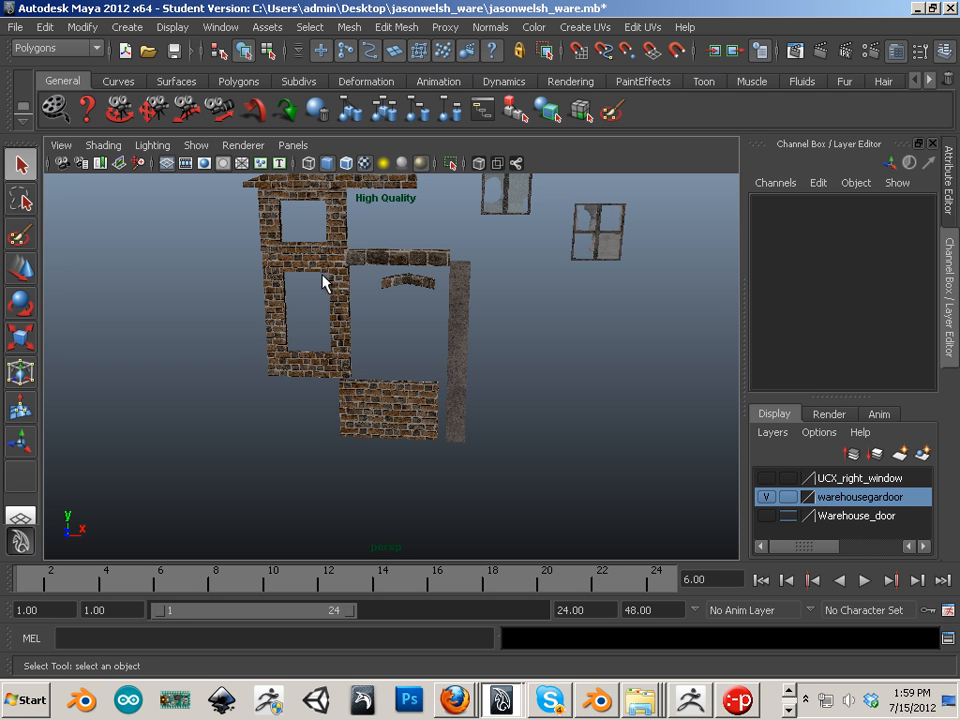
pyautogui.click(330, 283)
pyautogui.click(332, 214)
pyautogui.click(331, 222)
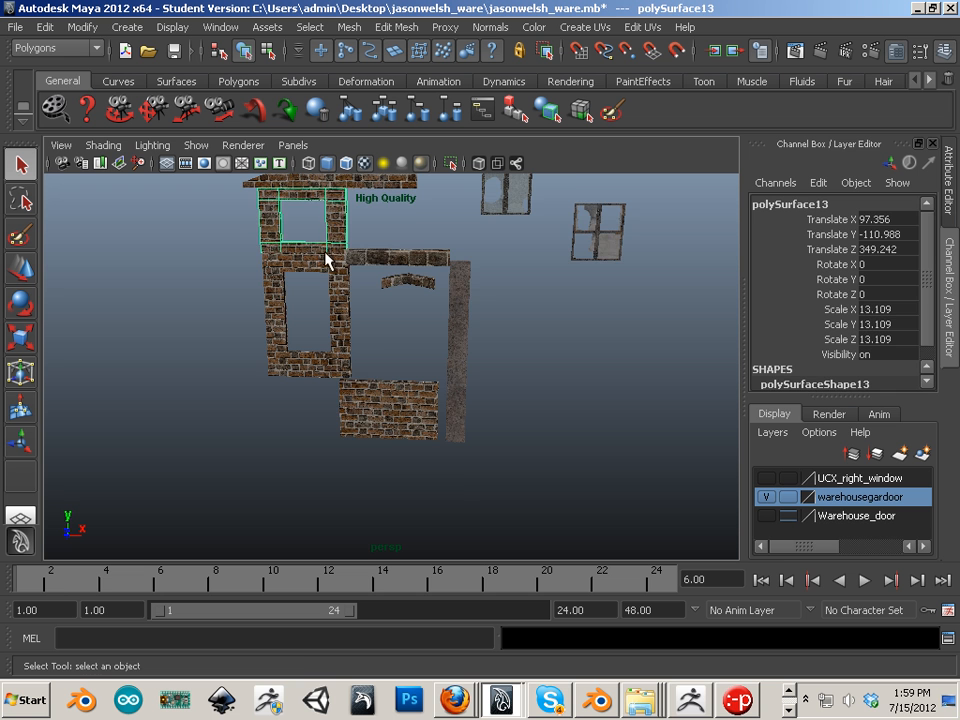
pyautogui.keyDown('alt'); pyautogui.moveTo(325, 260); pyautogui.dragTo(316, 323, button='middle'); pyautogui.keyUp('alt')
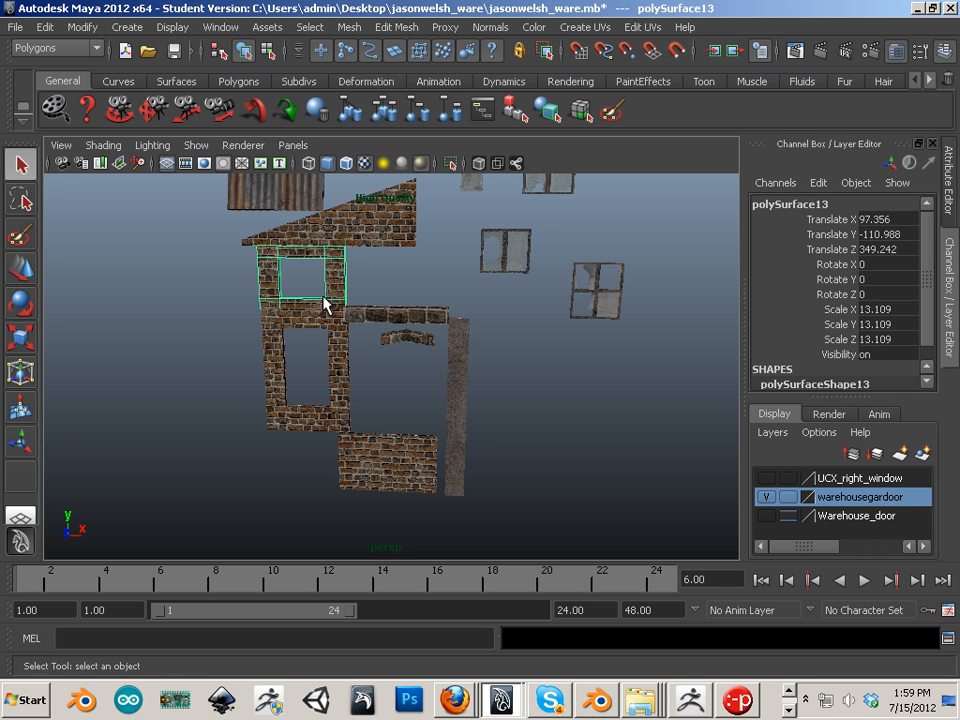
pyautogui.moveTo(296, 401)
pyautogui.keyDown('alt'); pyautogui.mouseDown()
pyautogui.moveTo(302, 414)
pyautogui.moveTo(298, 383)
pyautogui.mouseUp(); pyautogui.keyUp('alt')
pyautogui.click(501, 283)
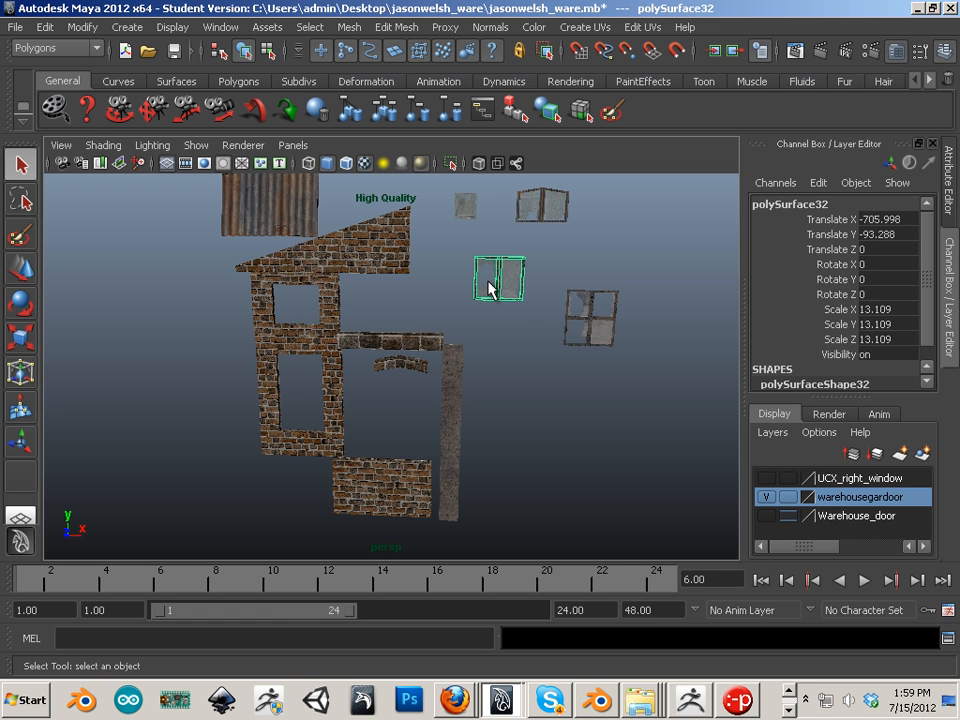
pyautogui.click(594, 321)
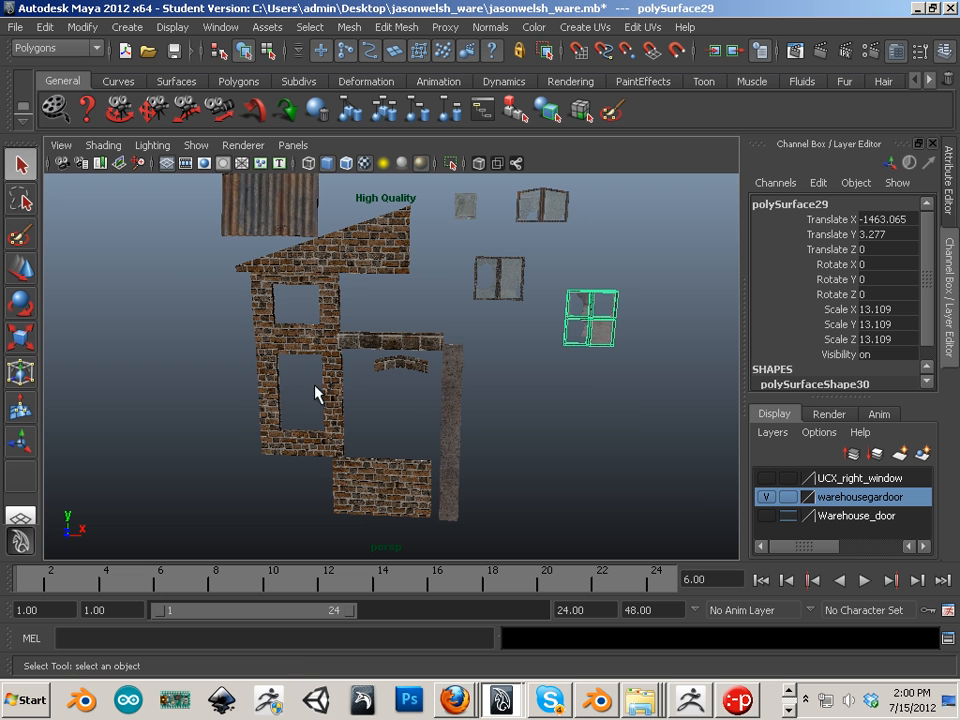
# - Examine the layout of the remaining warehouse parts and select the wooden roof truss for inspection
pyautogui.keyDown('alt'); pyautogui.moveTo(336, 358); pyautogui.dragTo(258, 381, button='right'); pyautogui.keyUp('alt')
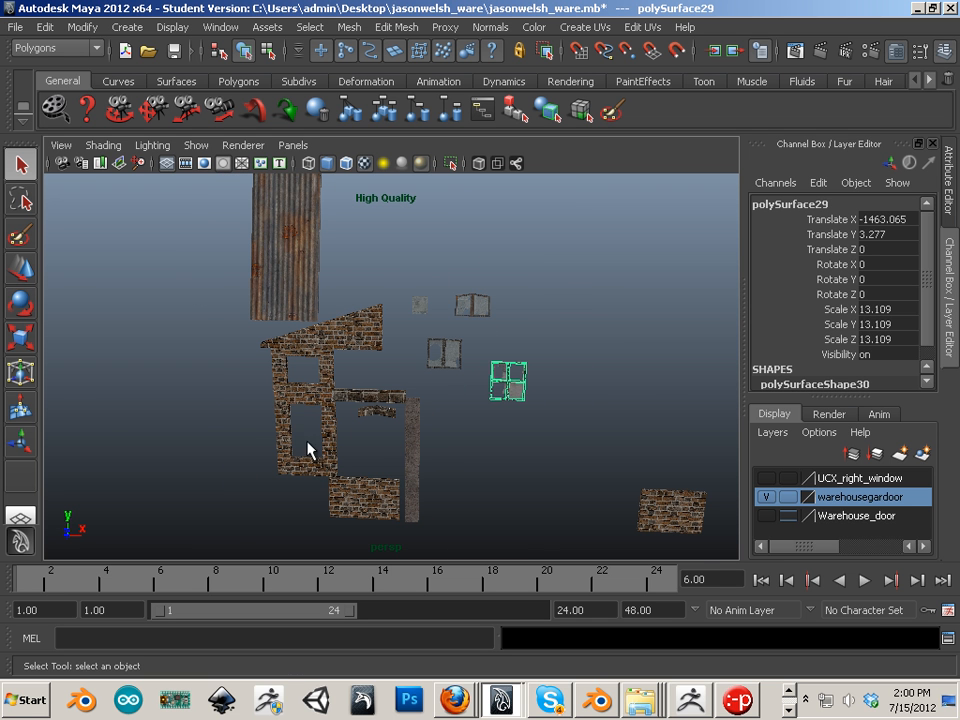
pyautogui.keyDown('alt'); pyautogui.moveTo(568, 435); pyautogui.dragTo(240, 354, button='middle'); pyautogui.keyUp('alt')
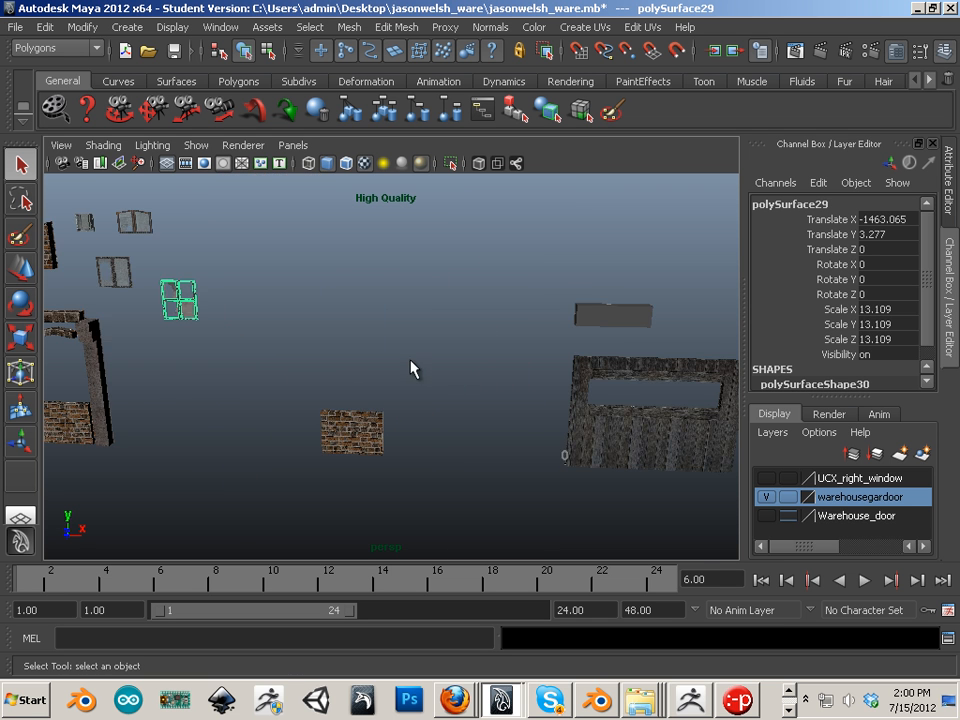
pyautogui.scroll(-3, 500, 385)
pyautogui.keyDown('alt'); pyautogui.moveTo(512, 388); pyautogui.dragTo(195, 349, button='middle'); pyautogui.keyUp('alt')
pyautogui.scroll(5, 386, 369)
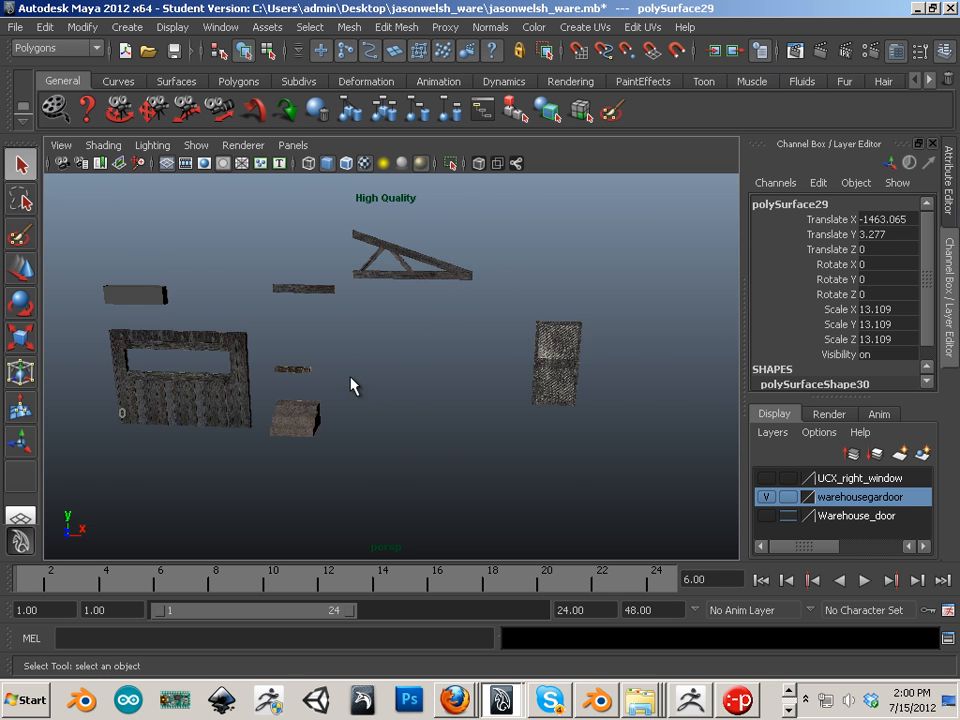
pyautogui.click(422, 230)
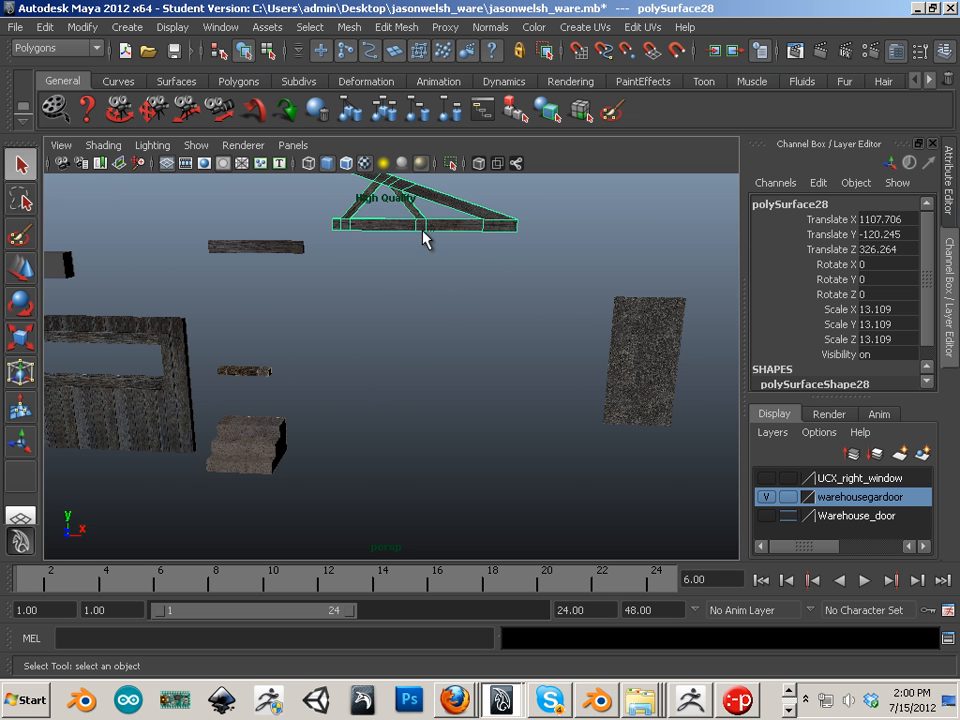
pyautogui.keyDown('alt'); pyautogui.moveTo(409, 234); pyautogui.dragTo(408, 318, button='middle'); pyautogui.keyUp('alt')
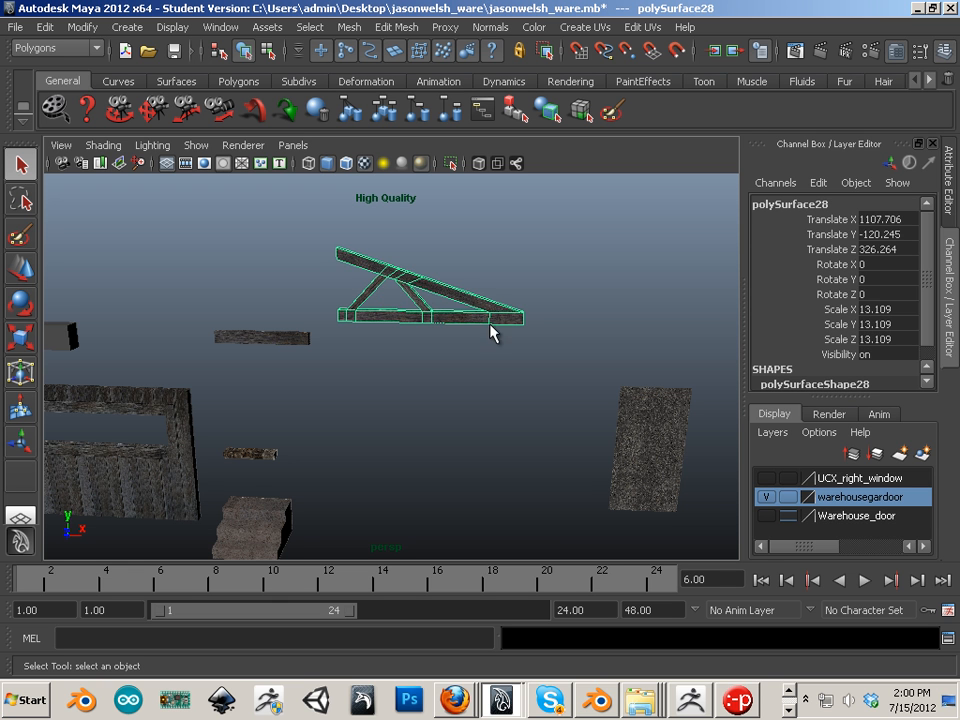
pyautogui.keyDown('alt'); pyautogui.moveTo(291, 317); pyautogui.dragTo(450, 264, button='middle'); pyautogui.keyUp('alt')
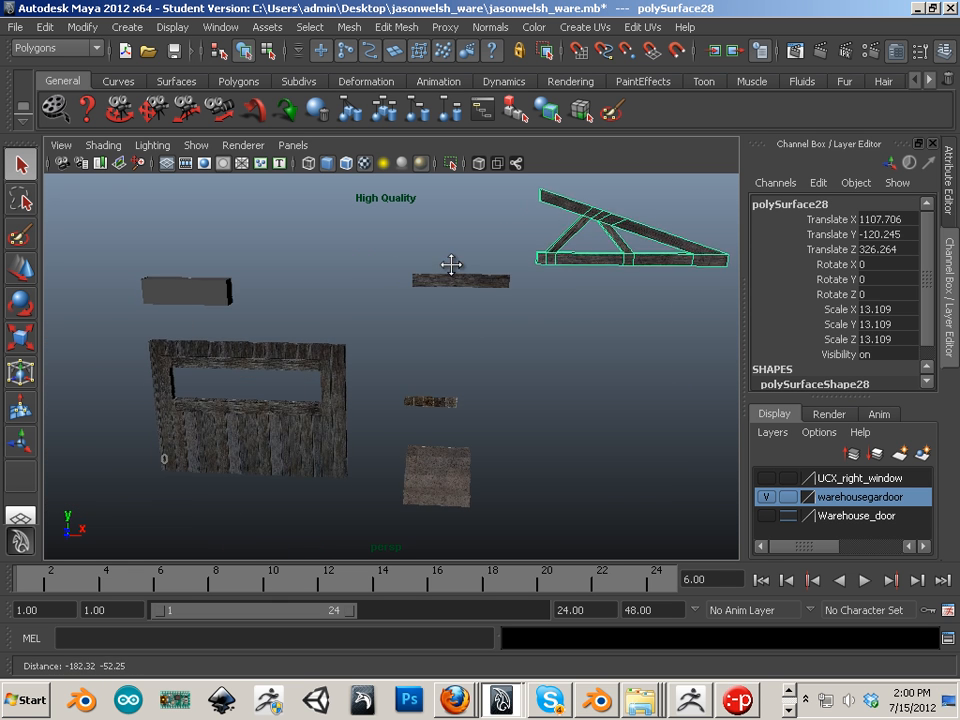
# - Inspect the wooden beam and the untextured grey box above the garage door, selecting each in turn
pyautogui.click(441, 277)
pyautogui.keyDown('alt'); pyautogui.moveTo(270, 283); pyautogui.dragTo(420, 283, button='middle'); pyautogui.keyUp('alt')
pyautogui.click(368, 287)
pyautogui.keyDown('alt'); pyautogui.moveTo(467, 266); pyautogui.dragTo(490, 284); pyautogui.keyUp('alt')
pyautogui.keyDown('alt'); pyautogui.moveTo(388, 335); pyautogui.dragTo(634, 318, button='middle'); pyautogui.keyUp('alt')
pyautogui.scroll(-2, 323, 349)
pyautogui.keyDown('alt'); pyautogui.moveTo(316, 354); pyautogui.dragTo(496, 322, button='middle'); pyautogui.keyUp('alt')
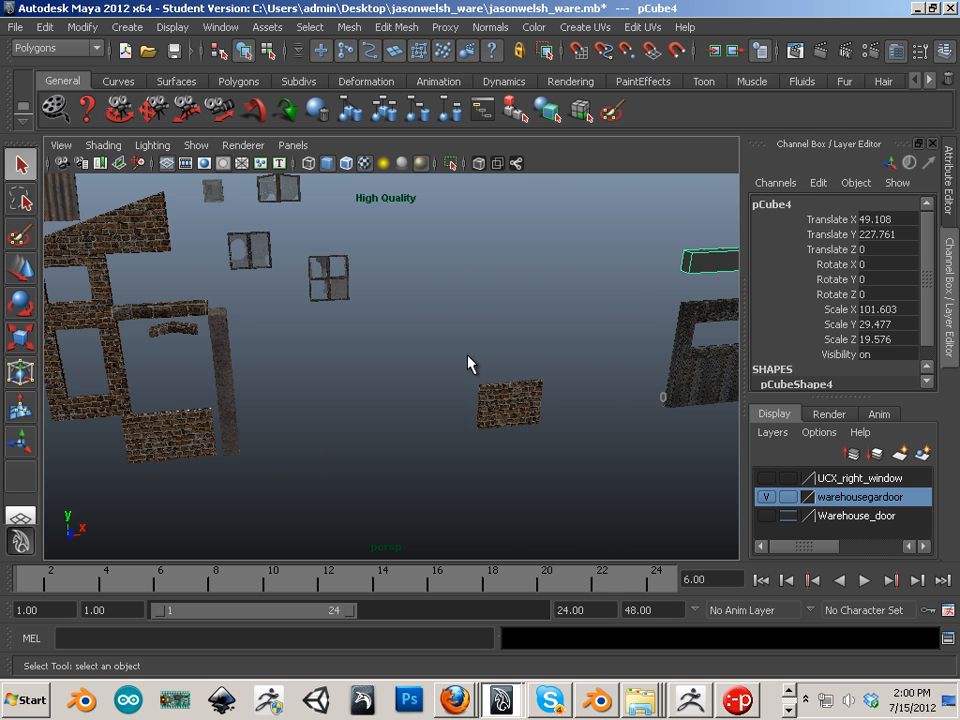
# - Inspect the freestanding small brick wall and the tall stone column, selecting each in turn
pyautogui.click(488, 396)
pyautogui.click(228, 371)
pyautogui.keyDown('alt'); pyautogui.moveTo(345, 335); pyautogui.dragTo(560, 340, button='middle'); pyautogui.keyUp('alt')
pyautogui.keyDown('alt'); pyautogui.moveTo(464, 323); pyautogui.dragTo(435, 341); pyautogui.keyUp('alt')
pyautogui.keyDown('alt'); pyautogui.moveTo(435, 341); pyautogui.dragTo(492, 352, button='right'); pyautogui.keyUp('alt')
pyautogui.keyDown('alt'); pyautogui.moveTo(492, 352); pyautogui.dragTo(391, 341); pyautogui.keyUp('alt')
pyautogui.keyDown('alt'); pyautogui.moveTo(391, 341); pyautogui.dragTo(446, 347, button='right'); pyautogui.keyUp('alt')
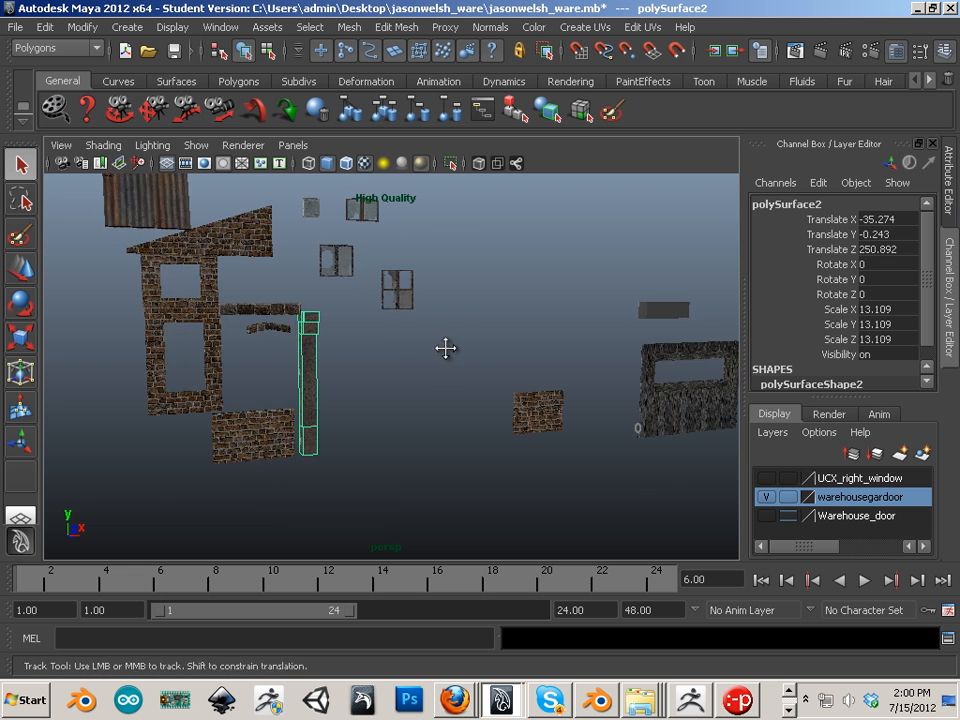
# - Select all the brick wall sections, windows, column and corrugated roof panel together, leaving out the garage door
pyautogui.keyDown('alt'); pyautogui.moveTo(446, 347); pyautogui.dragTo(521, 406, button='middle'); pyautogui.keyUp('alt')
pyautogui.keyDown('alt'); pyautogui.moveTo(521, 406); pyautogui.dragTo(436, 384, button='right'); pyautogui.keyUp('alt')
pyautogui.moveTo(270, 285); pyautogui.dragTo(585, 511)
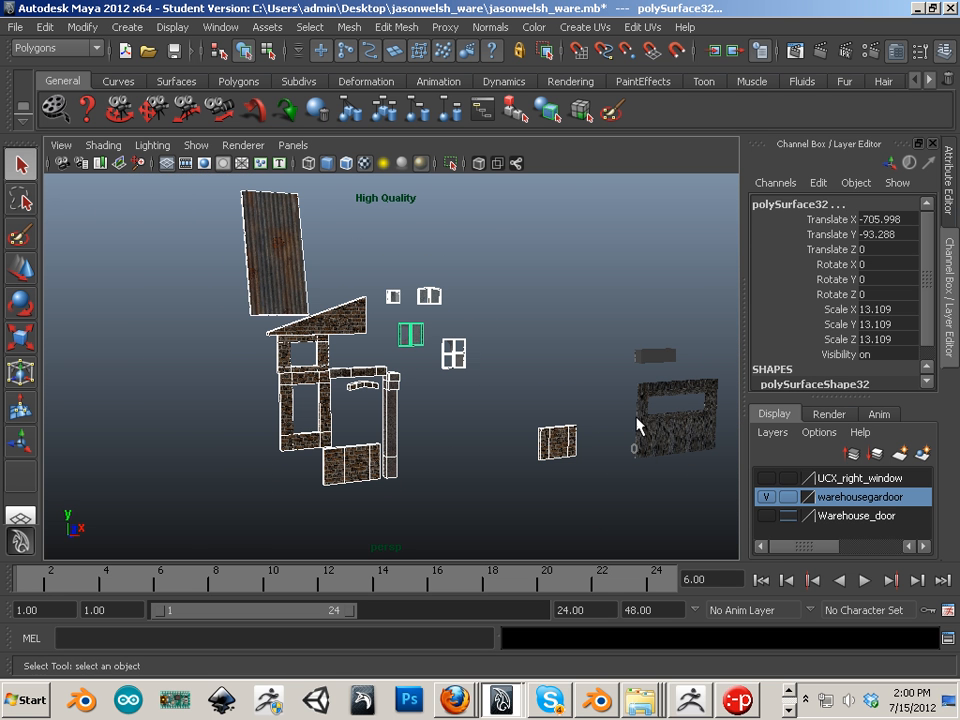